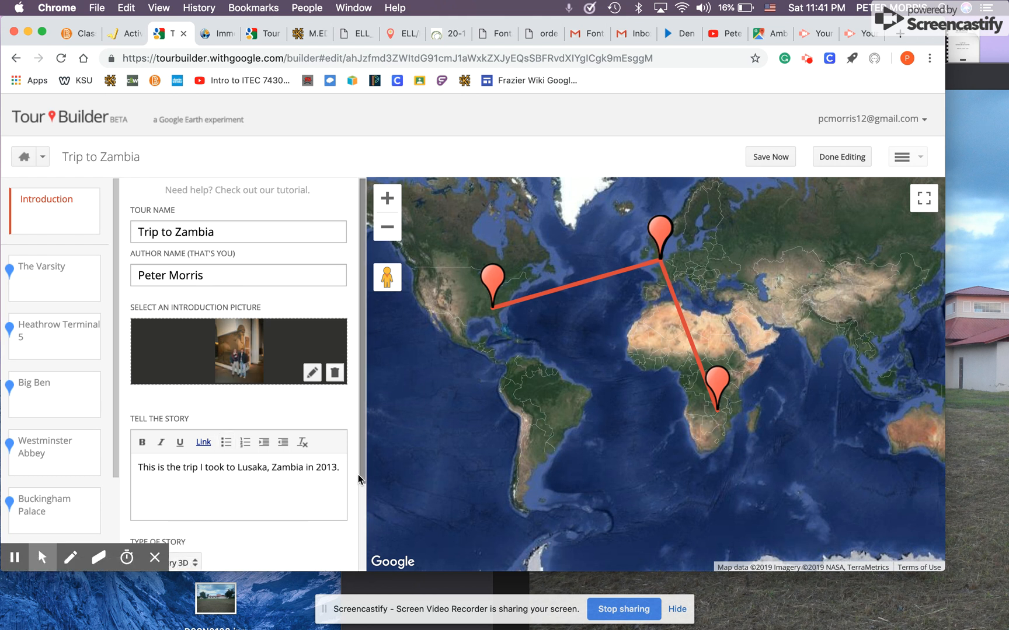
View the tour's introduction picture at full size, and The Varsity stop with its full-size photo.
{"action": "left_click", "coordinate": [241, 358]}
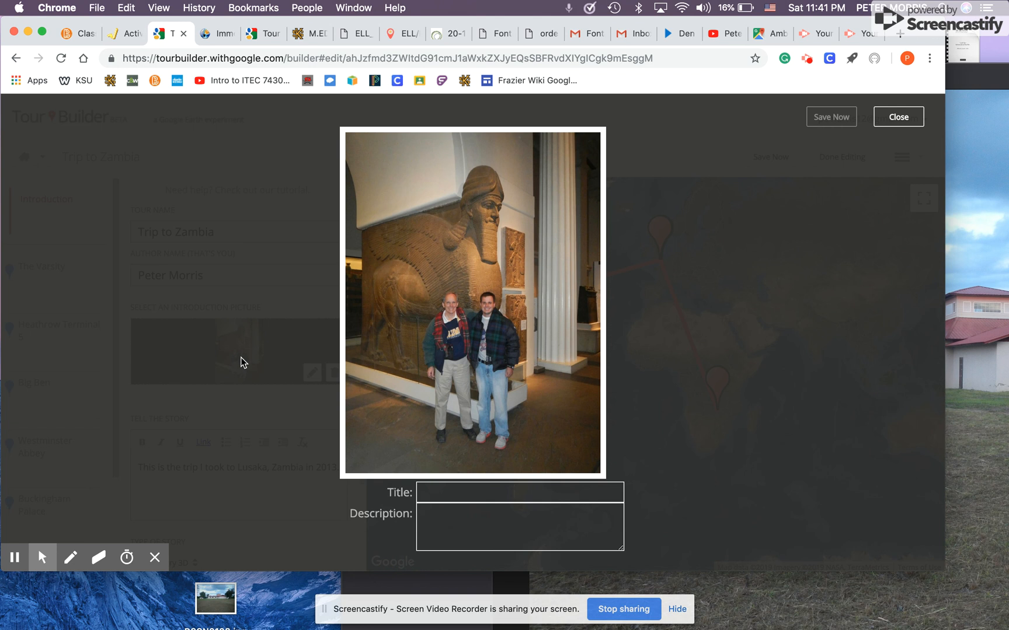
{"action": "left_click", "coordinate": [899, 117]}
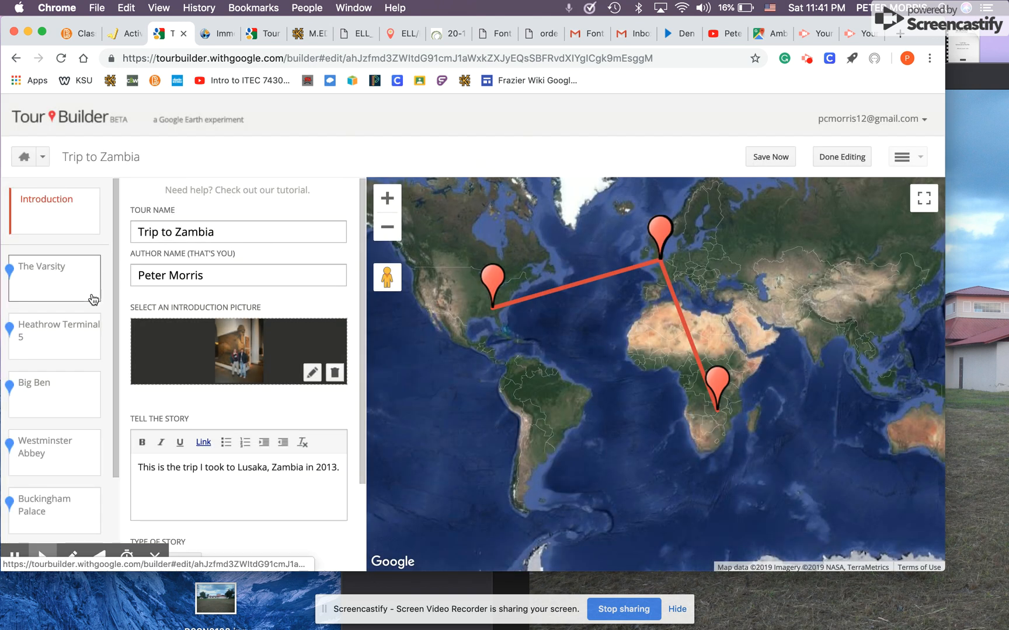
{"action": "left_click", "coordinate": [92, 297]}
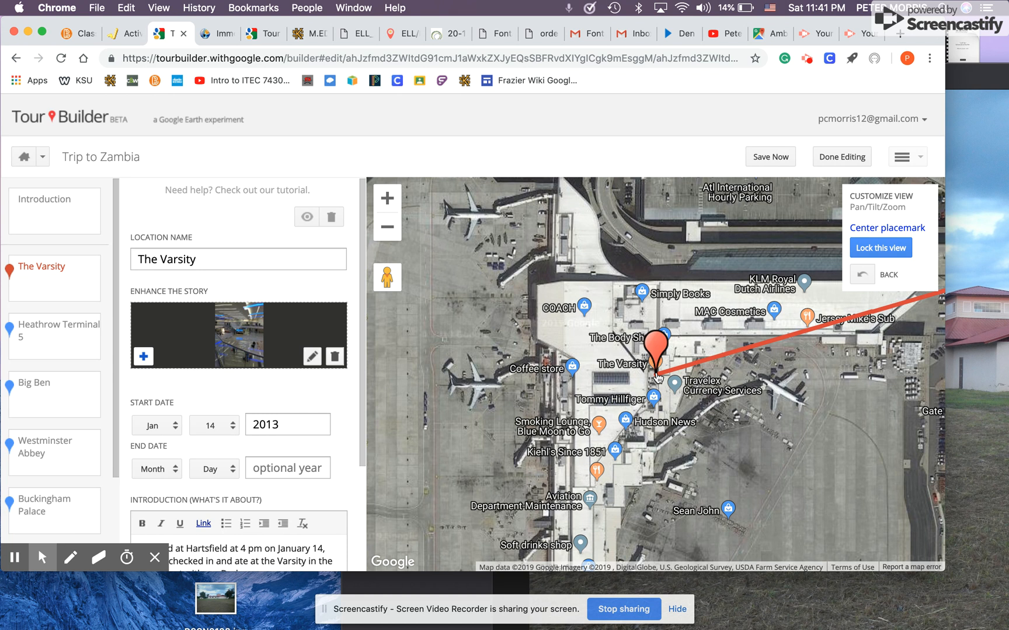
{"action": "left_click", "coordinate": [240, 335]}
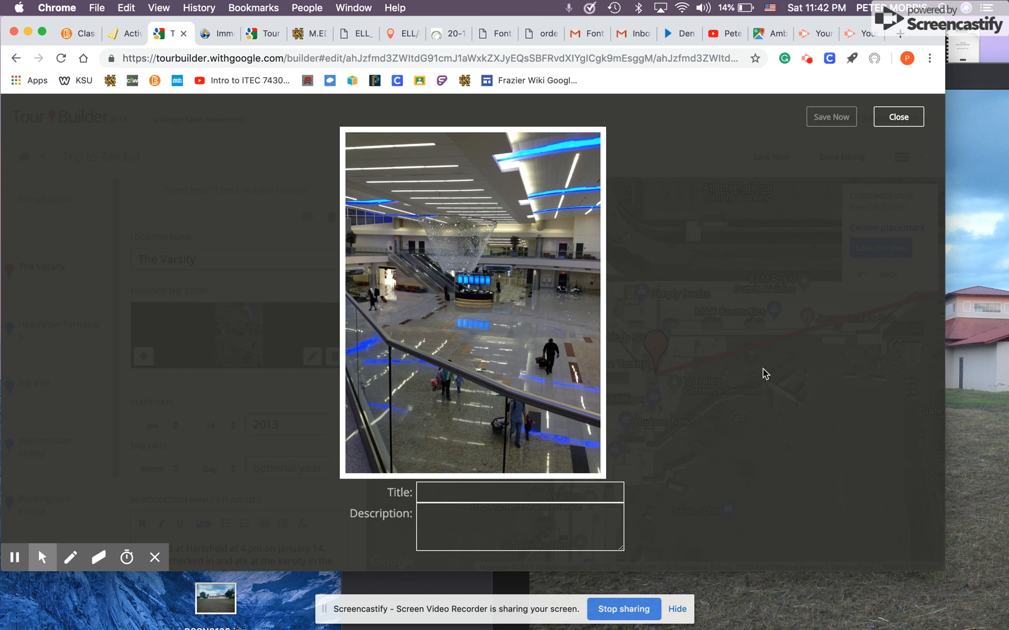
{"action": "left_click", "coordinate": [902, 119]}
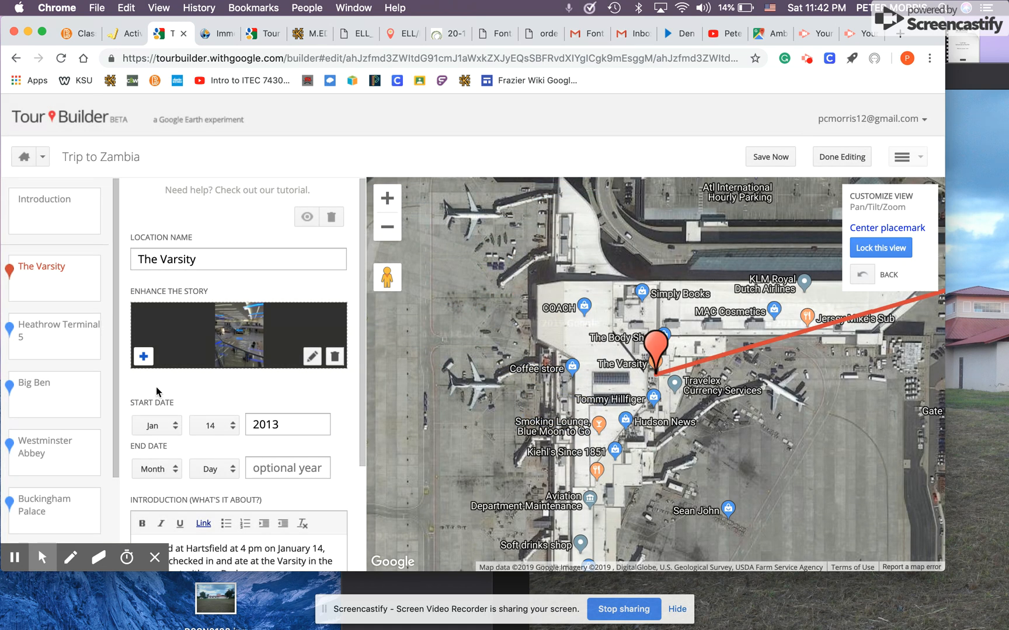
Review the Heathrow Terminal 5 stop and the Big Ben stop, including Big Ben's full-size photo and introduction text.
{"action": "left_click", "coordinate": [74, 348]}
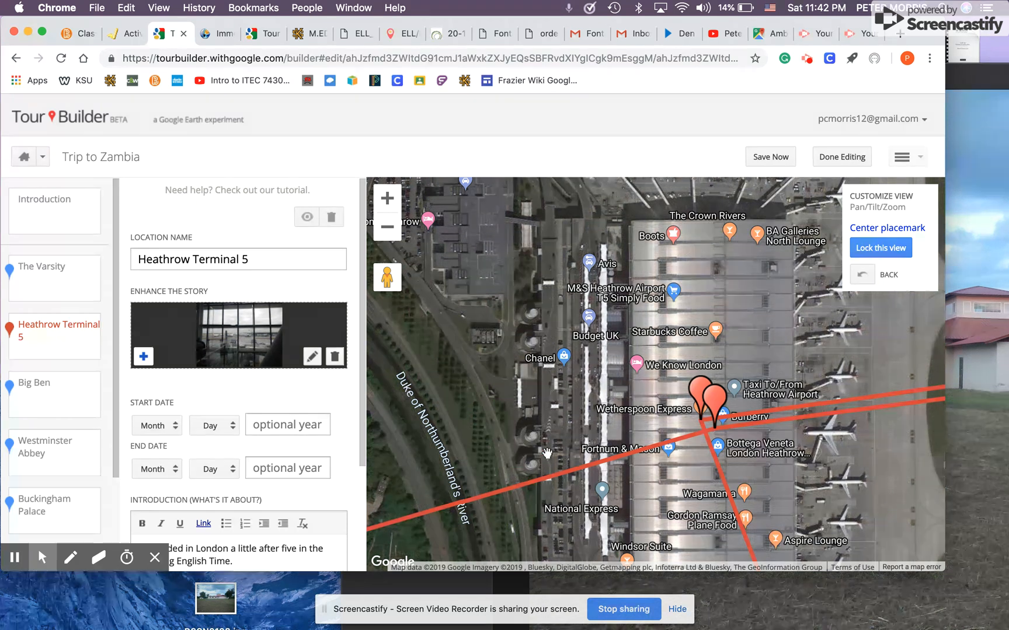
{"action": "left_click", "coordinate": [67, 407]}
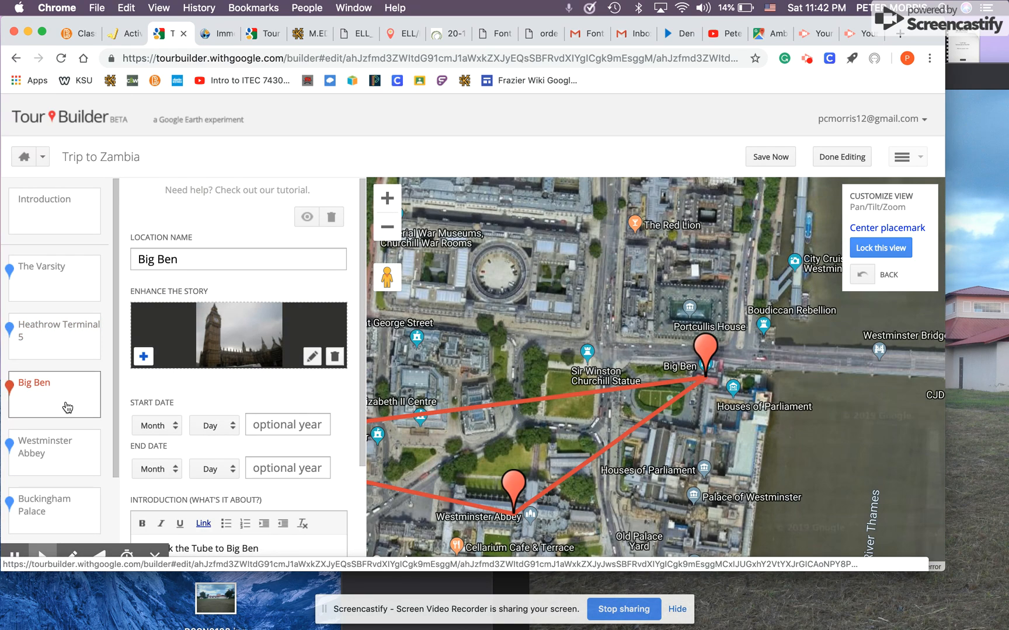
{"action": "left_click", "coordinate": [241, 339]}
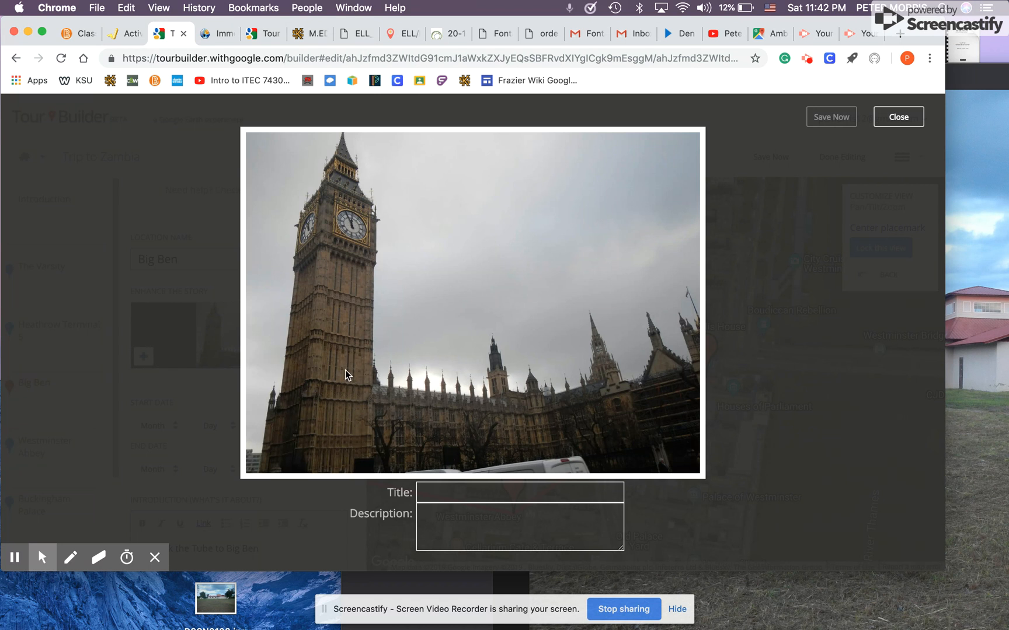
{"action": "left_click", "coordinate": [898, 117]}
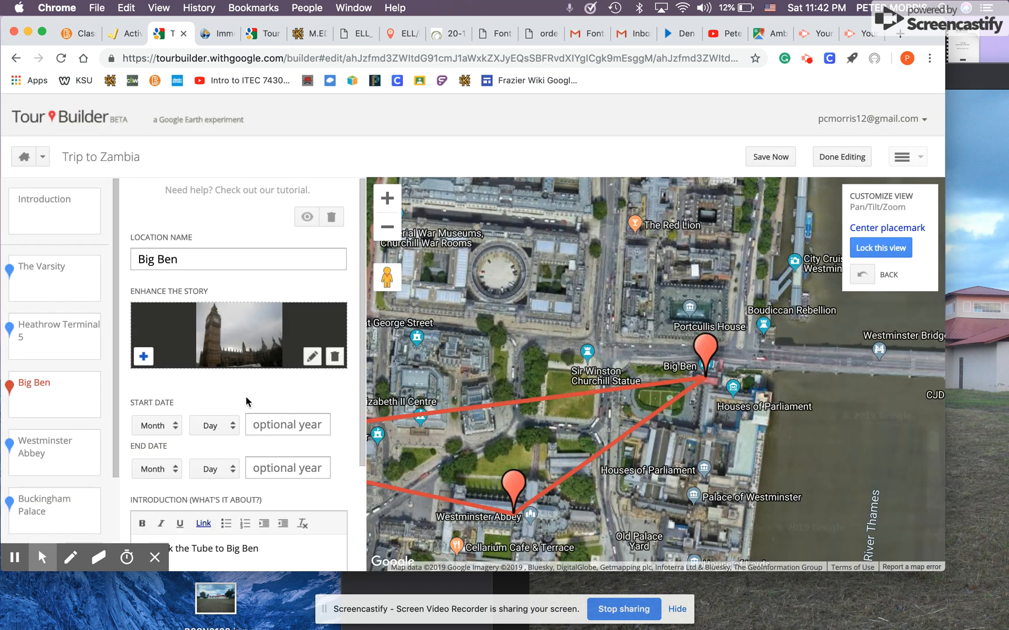
{"action": "scroll", "coordinate": [246, 401], "scroll_direction": "down", "scroll_amount": 3}
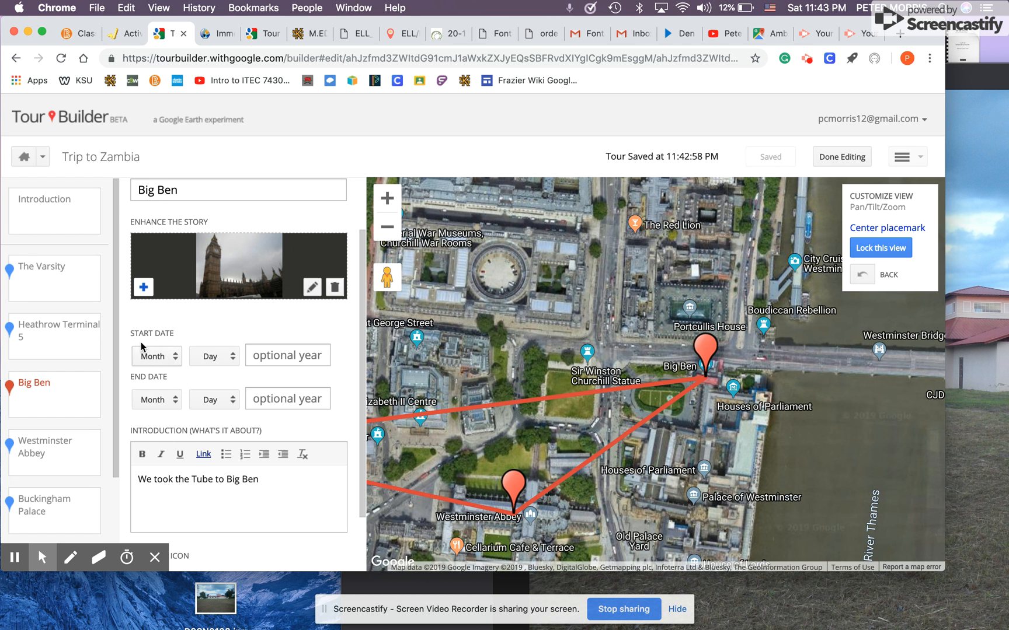
Review the Westminster Abbey and Buckingham Palace stops, viewing each one's photo at full size.
{"action": "left_click", "coordinate": [50, 464]}
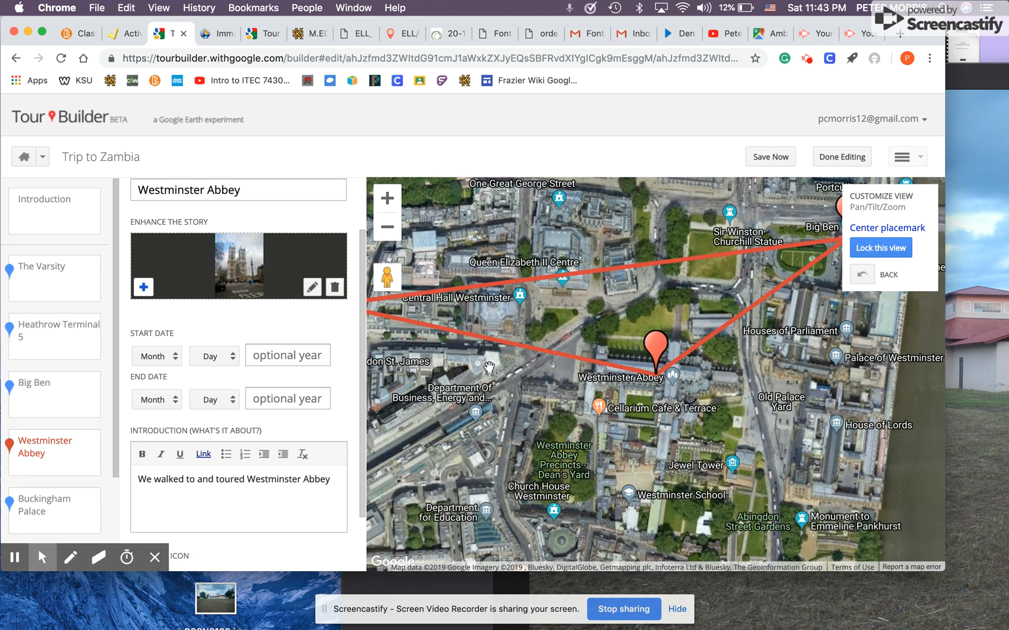
{"action": "left_click", "coordinate": [246, 284]}
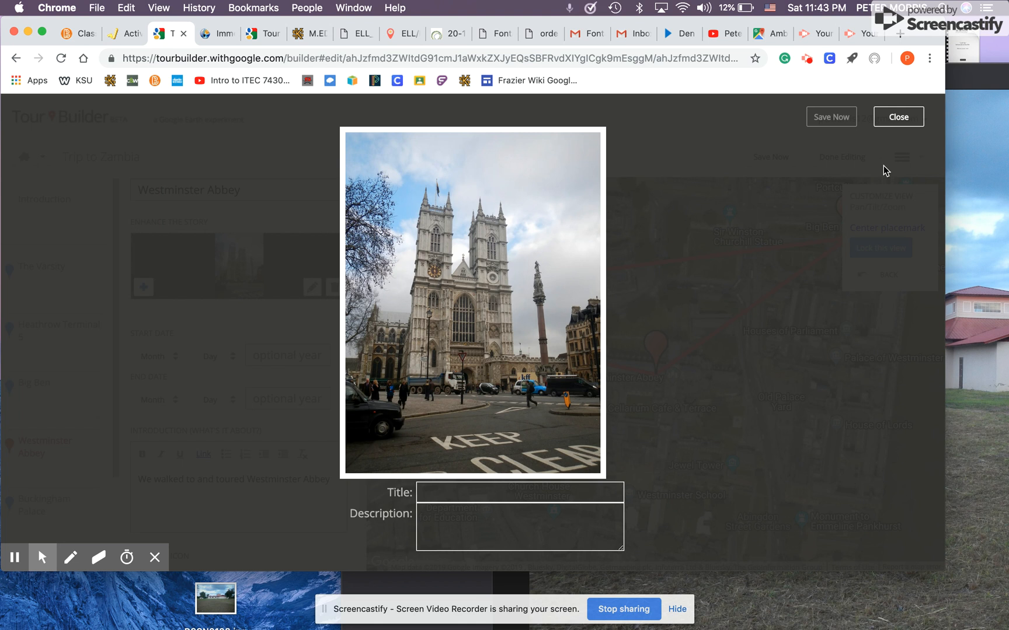
{"action": "left_click", "coordinate": [911, 119]}
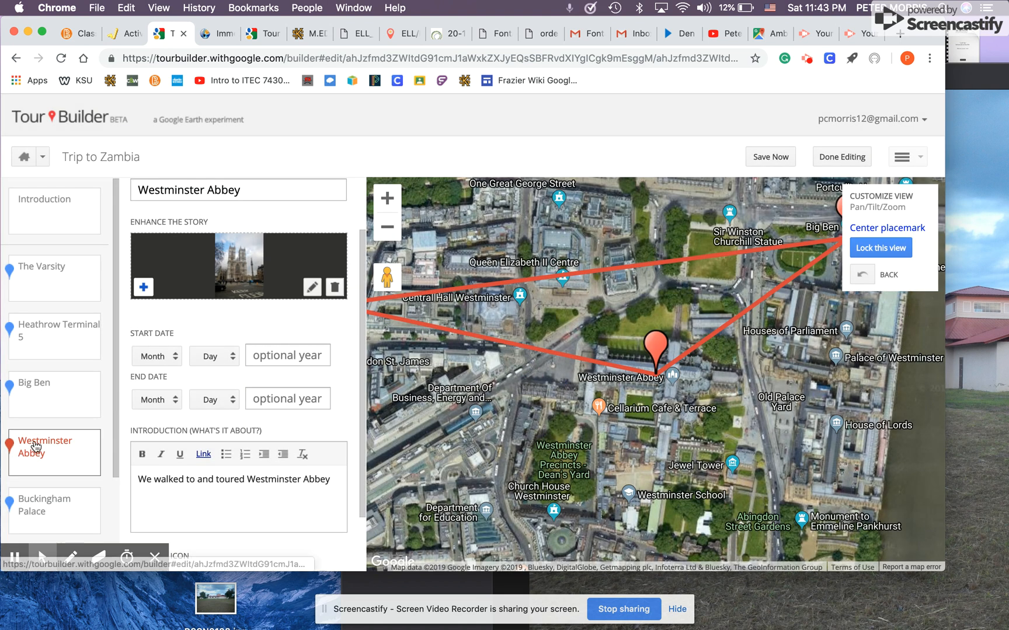
{"action": "left_click", "coordinate": [35, 447]}
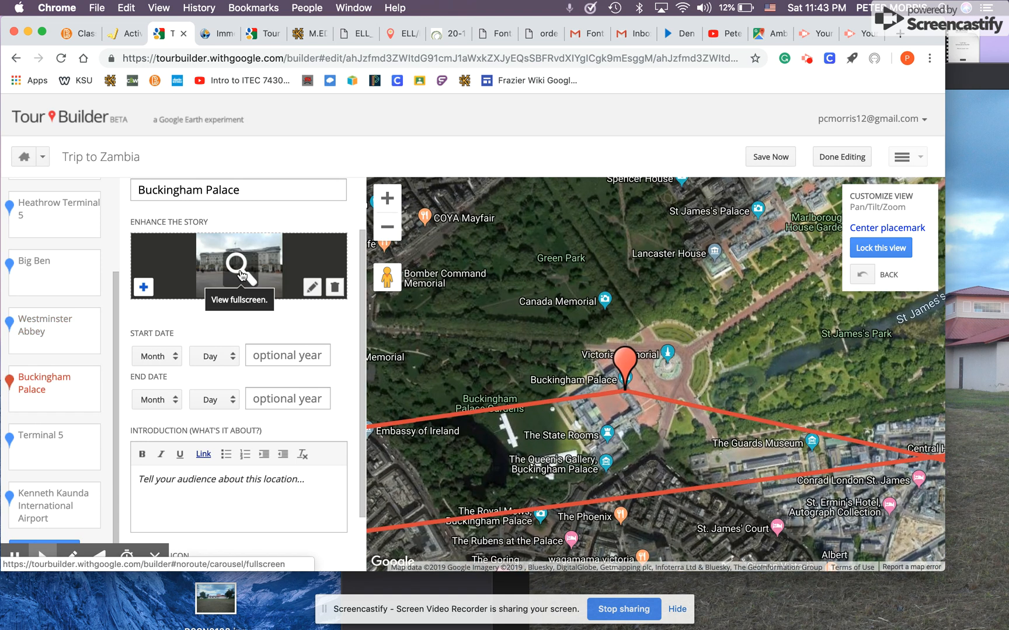
{"action": "left_click", "coordinate": [240, 272]}
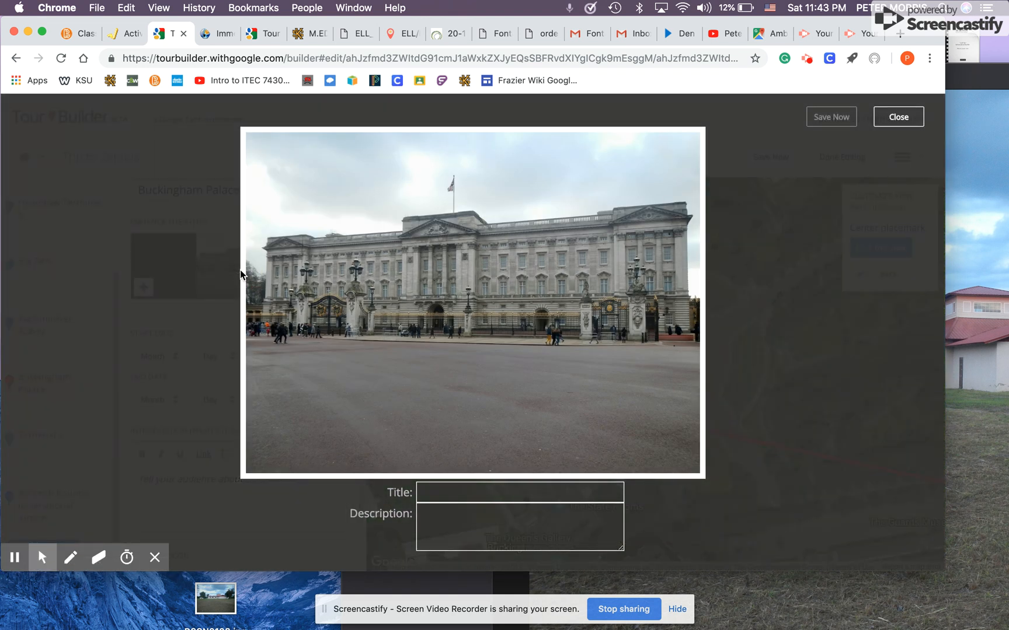
{"action": "left_click", "coordinate": [899, 118]}
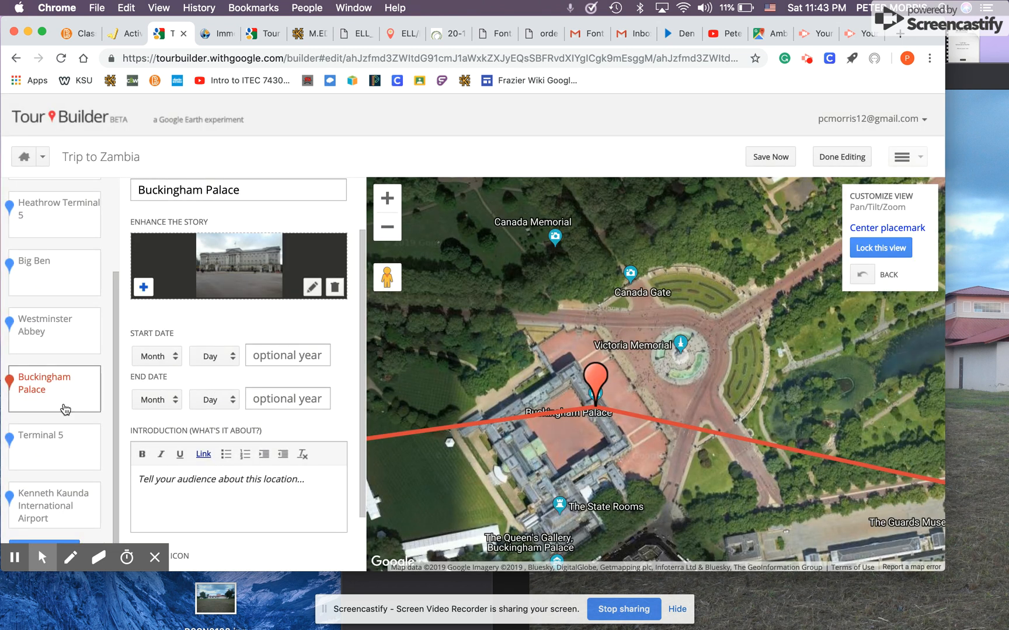
Review the second Terminal 5 stop and the Kenneth Kaunda International Airport stop, viewing the latter's photo at full size.
{"action": "left_click", "coordinate": [50, 452]}
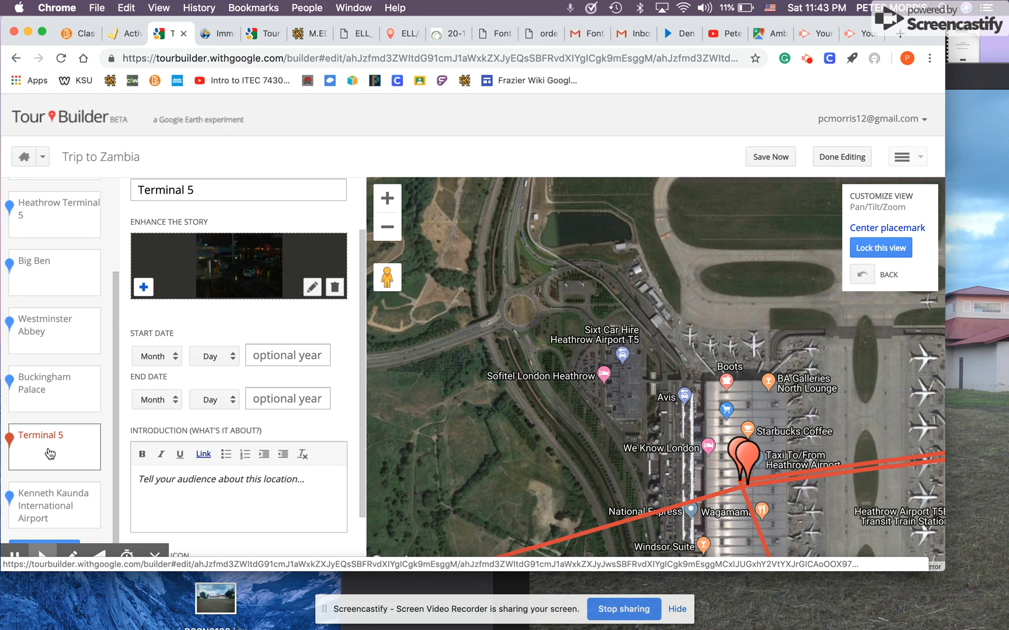
{"action": "left_click", "coordinate": [61, 509]}
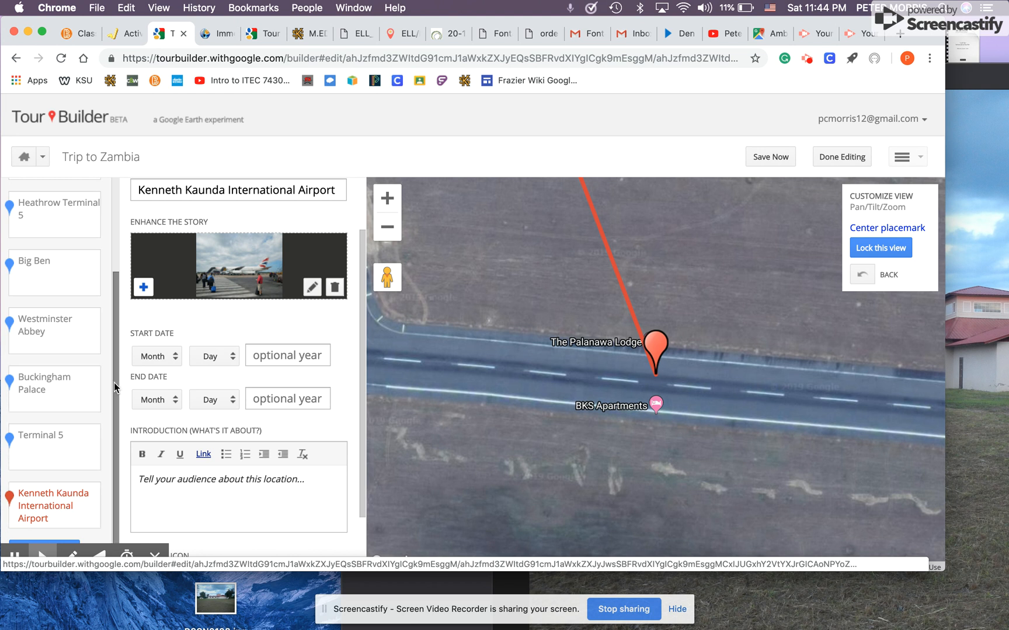
{"action": "left_click", "coordinate": [254, 282]}
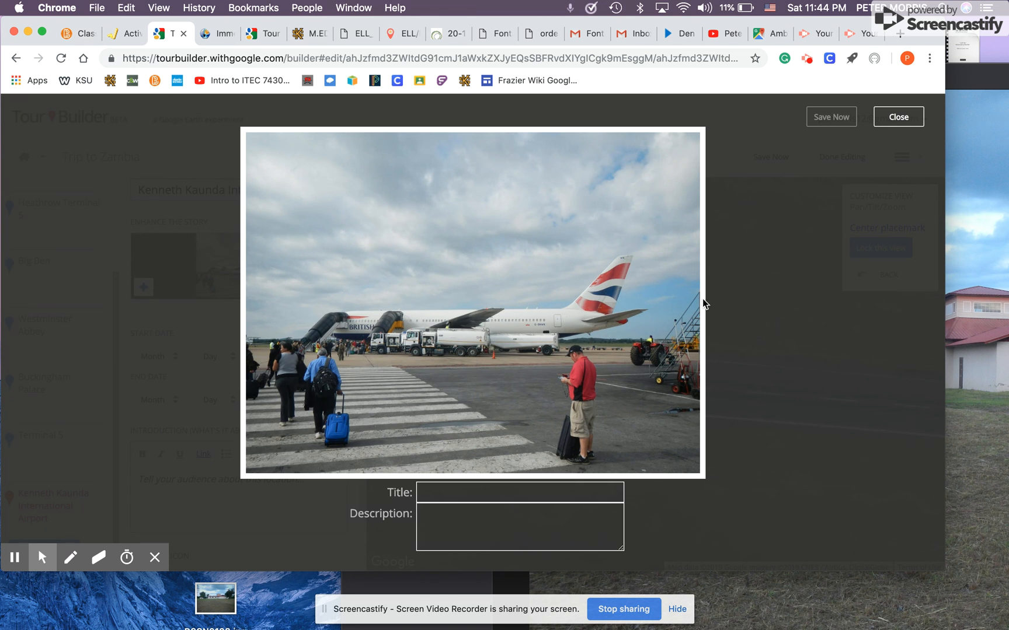
{"action": "left_click", "coordinate": [892, 118]}
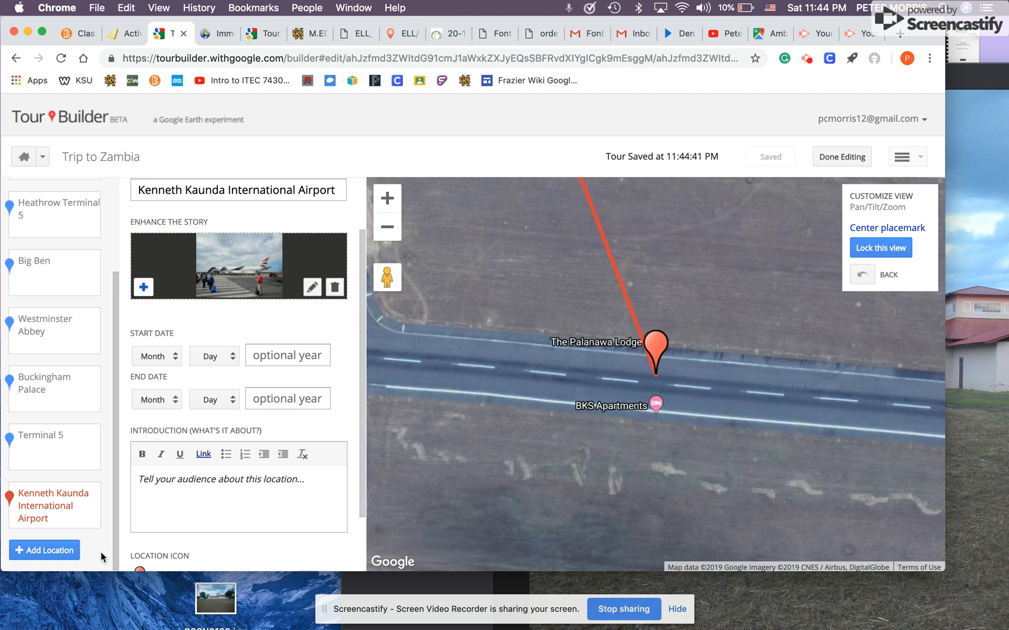
Start a new tour location and search for "Ambassador Interna", correcting the misspelled first word.
{"action": "left_click", "coordinate": [58, 552]}
{"action": "left_click", "coordinate": [153, 247]}
{"action": "type", "text": "Abas"}
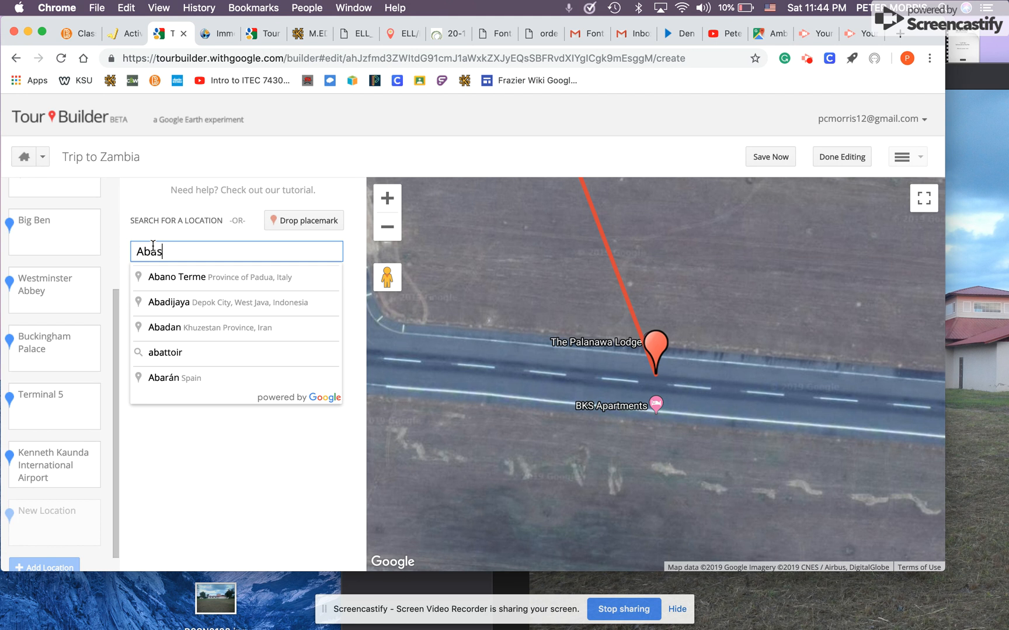
{"action": "type", "text": "sad"}
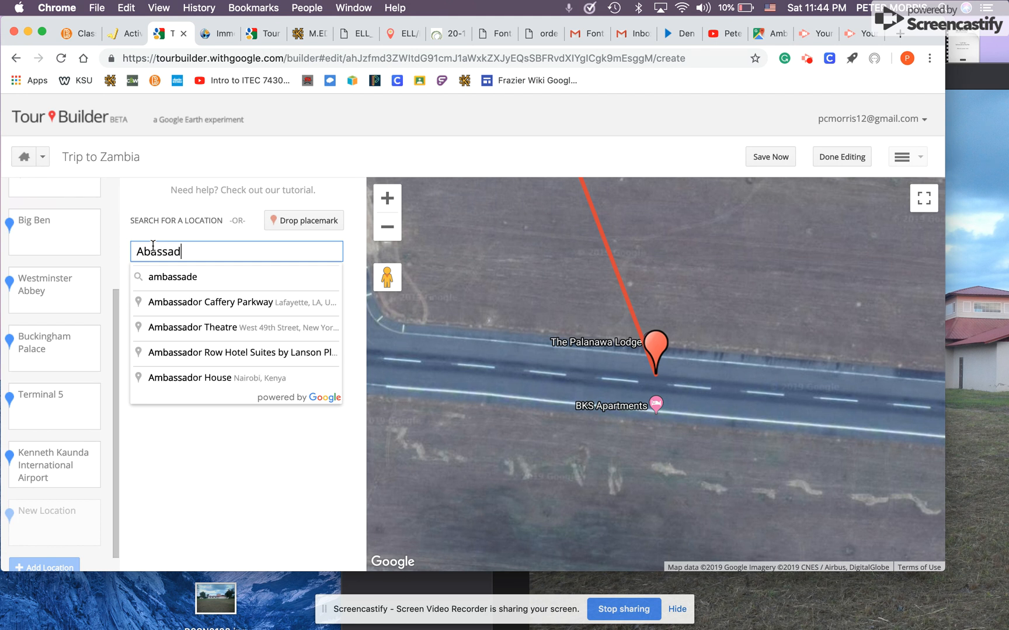
{"action": "type", "text": "or In"}
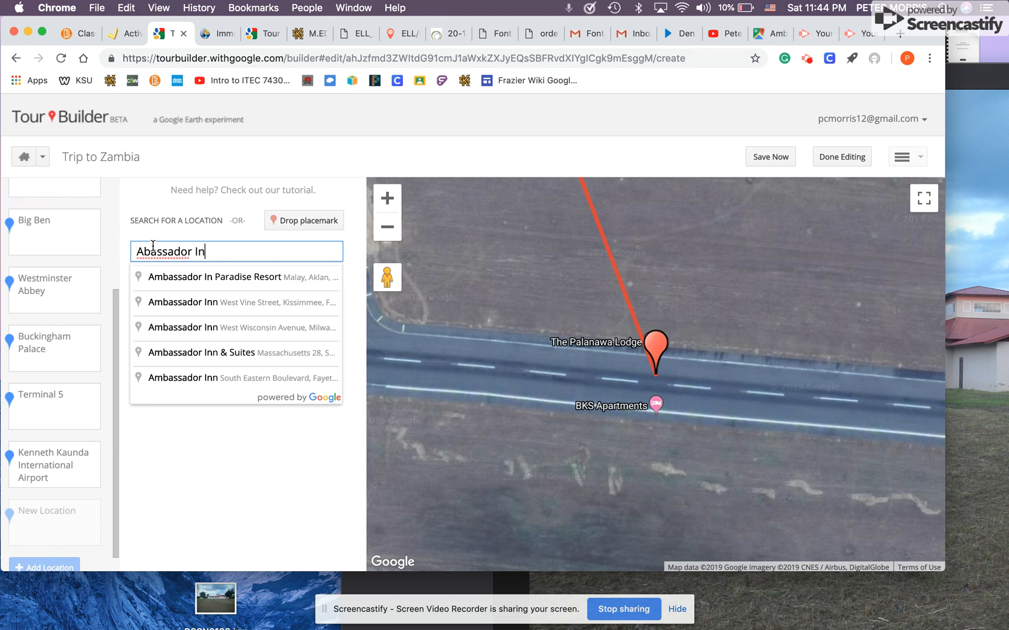
{"action": "type", "text": "ter"}
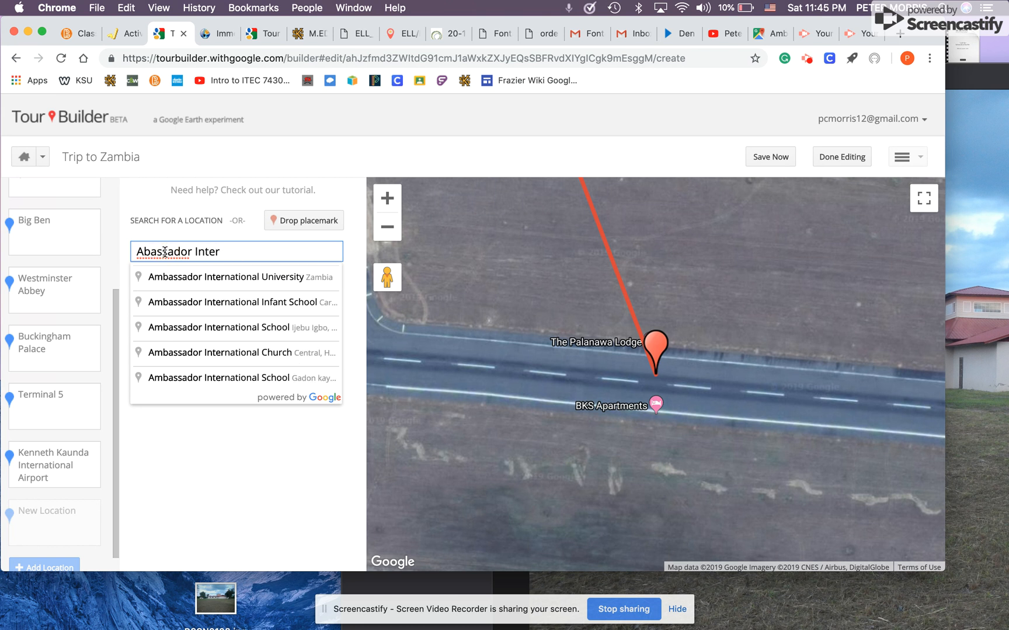
{"action": "right_click", "coordinate": [164, 252]}
{"action": "left_click", "coordinate": [241, 259]}
{"action": "left_click", "coordinate": [237, 252]}
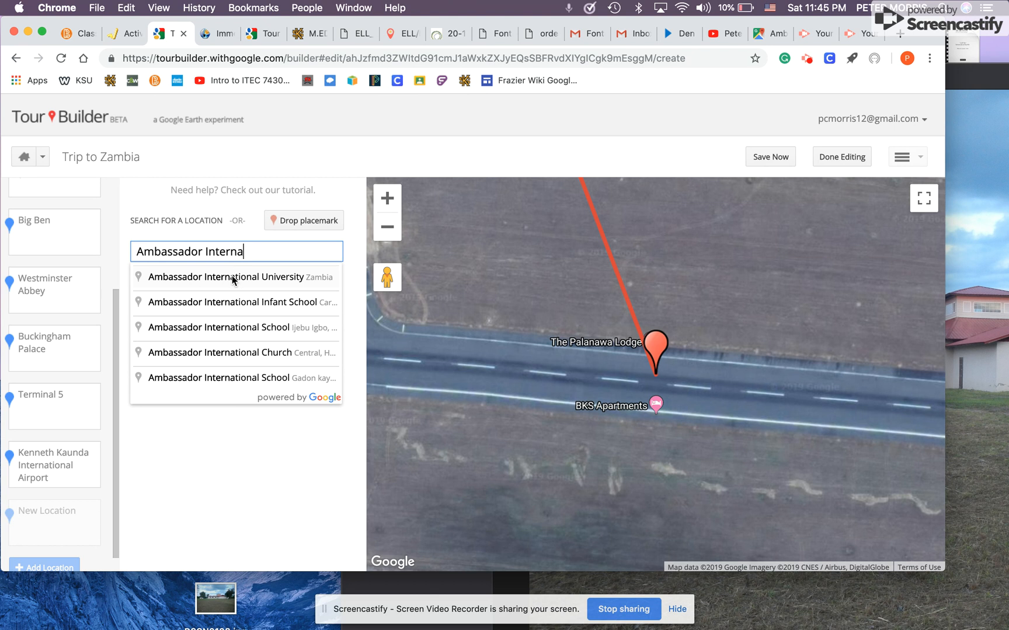
Choose Ambassador International University in Zambia from the suggestions and add it to the tour.
{"action": "left_click", "coordinate": [232, 277]}
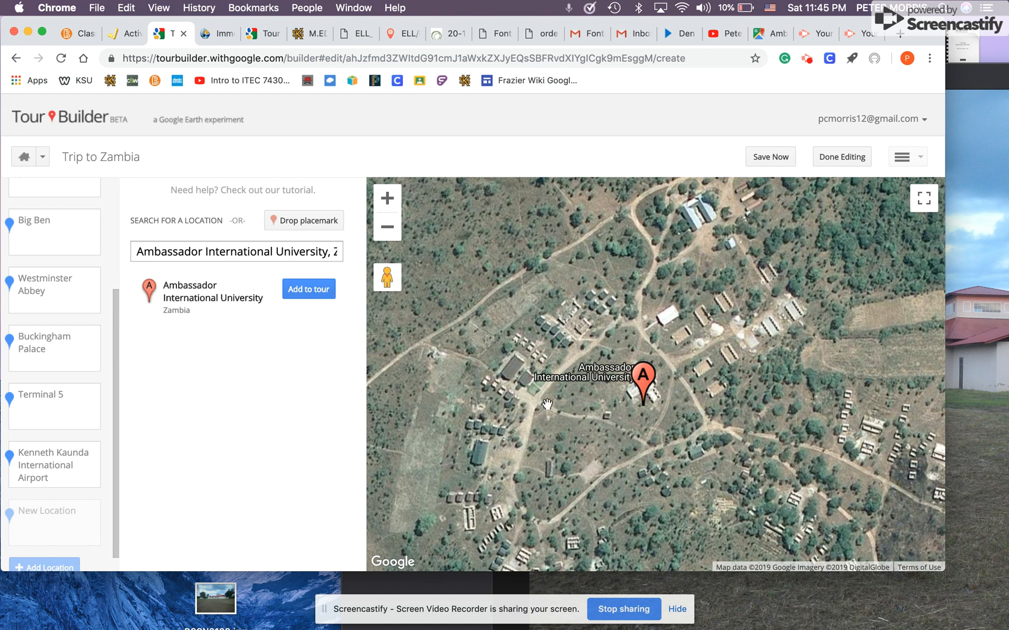
{"action": "left_click_drag", "start_coordinate": [680, 440], "coordinate": [685, 398]}
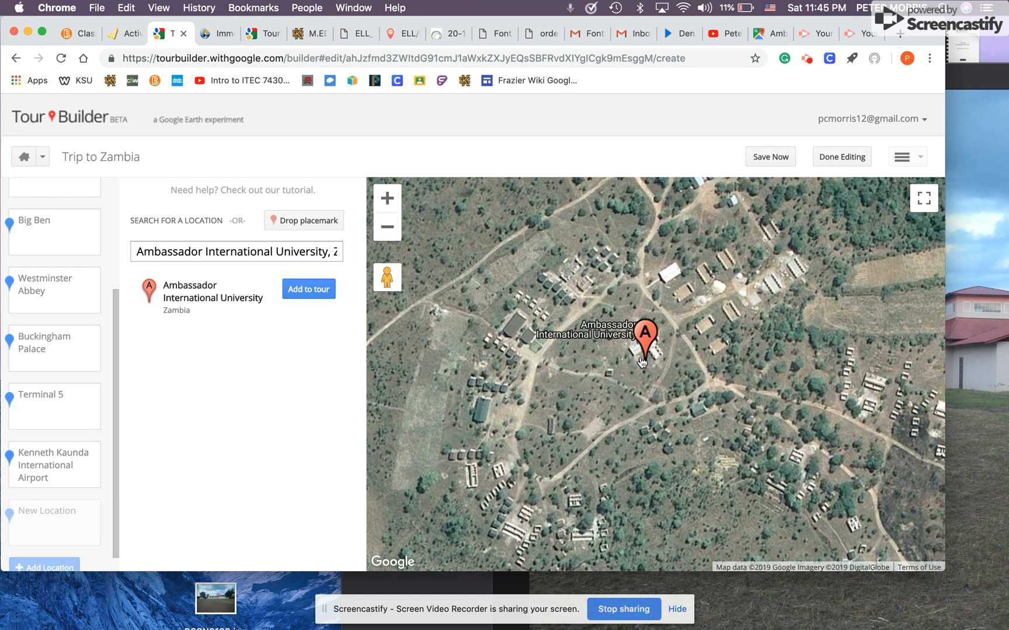
{"action": "left_click", "coordinate": [311, 290]}
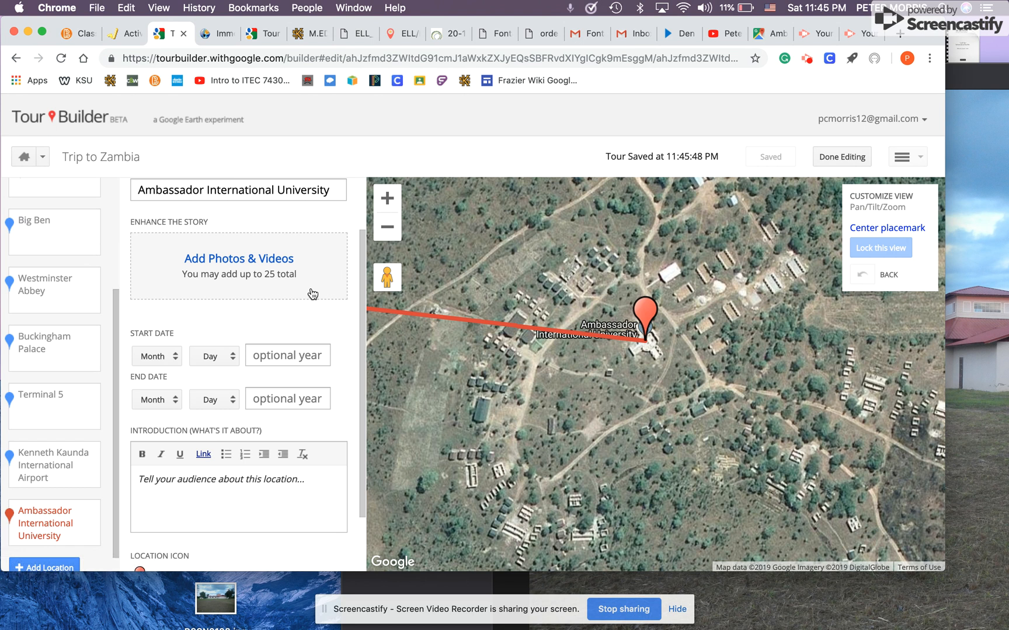
Upload DSCN0108.jpg from the Desktop folder and attach it as the photo of the Ambassador International University stop.
{"action": "left_click", "coordinate": [226, 260]}
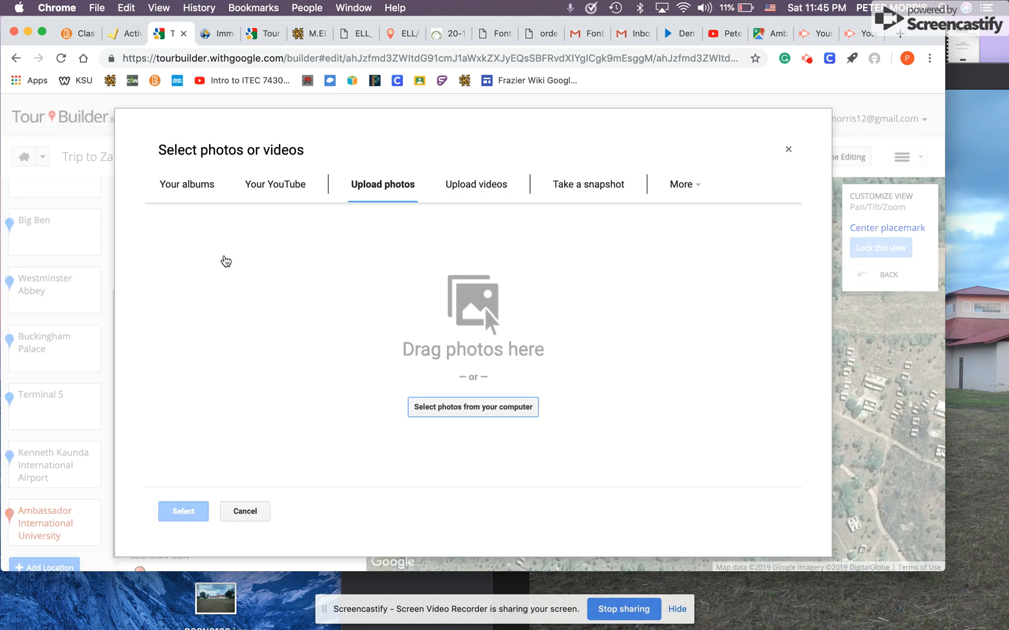
{"action": "left_click", "coordinate": [429, 410]}
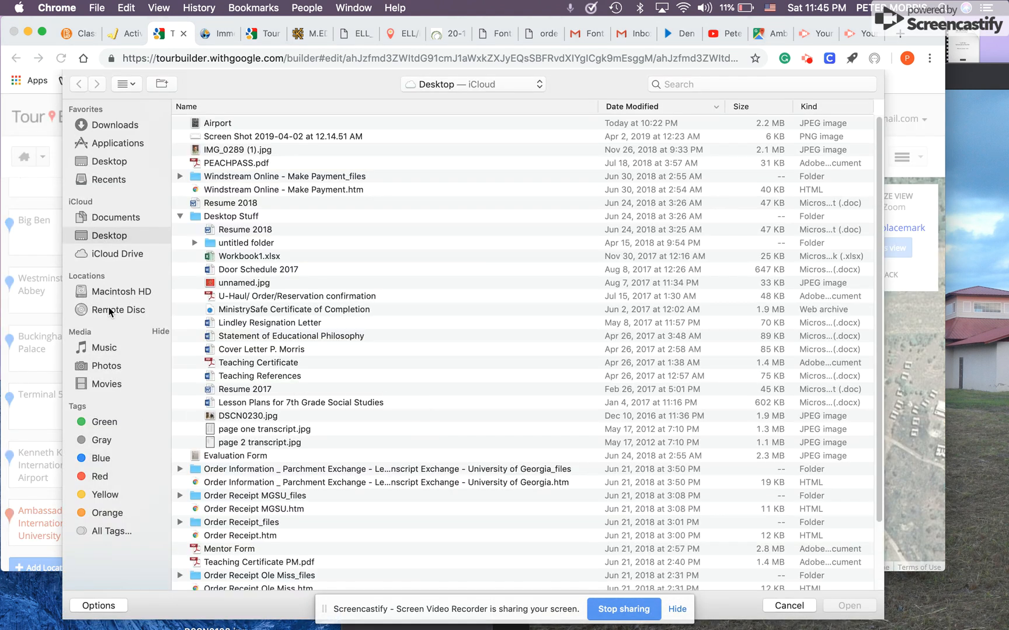
{"action": "scroll", "coordinate": [367, 366], "scroll_direction": "down", "scroll_amount": 3}
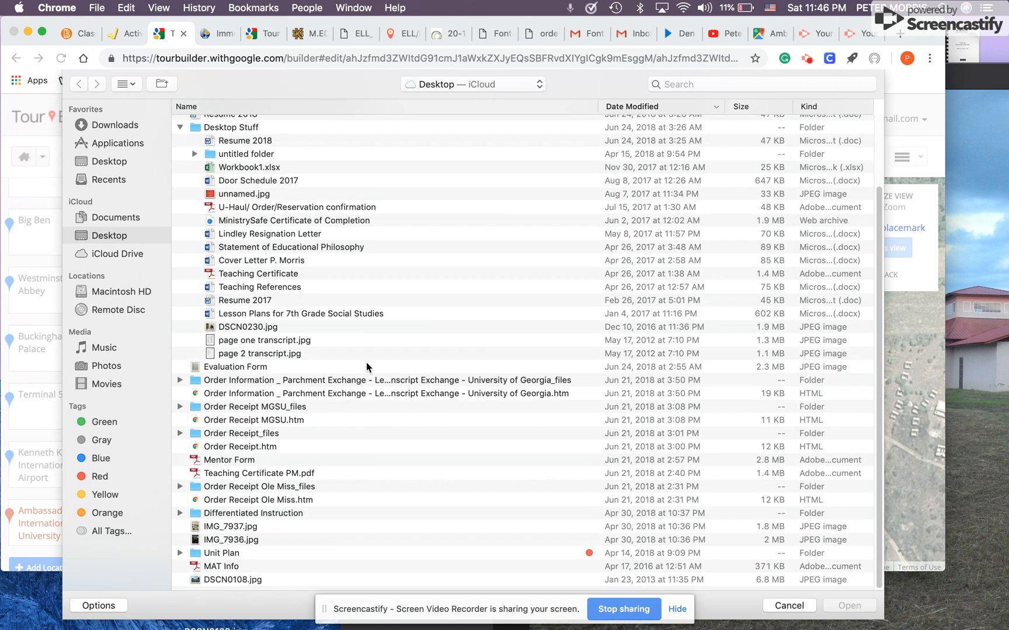
{"action": "left_click", "coordinate": [252, 584]}
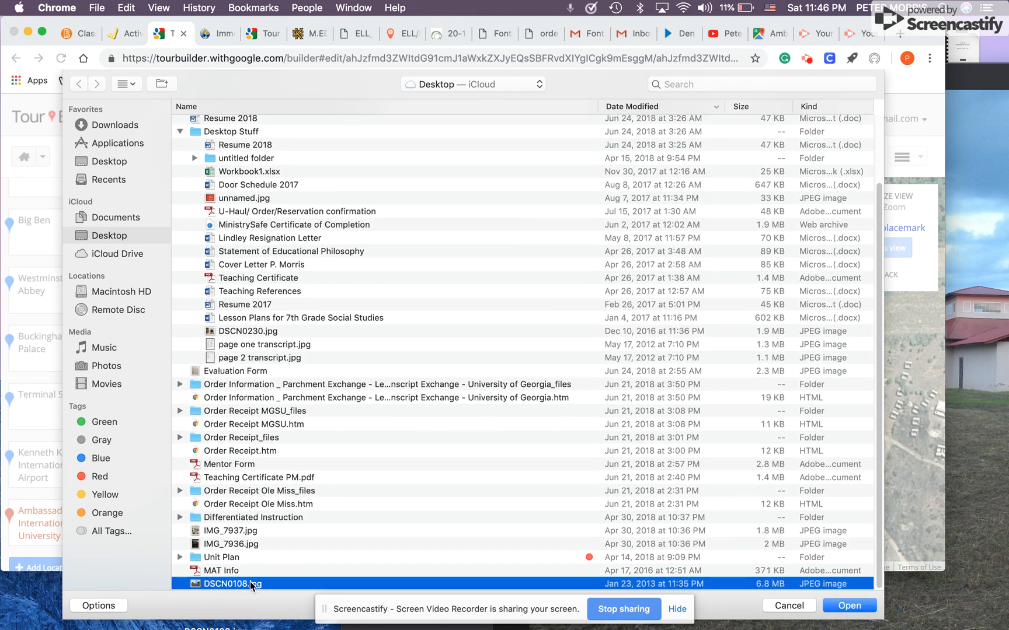
{"action": "left_click", "coordinate": [865, 605]}
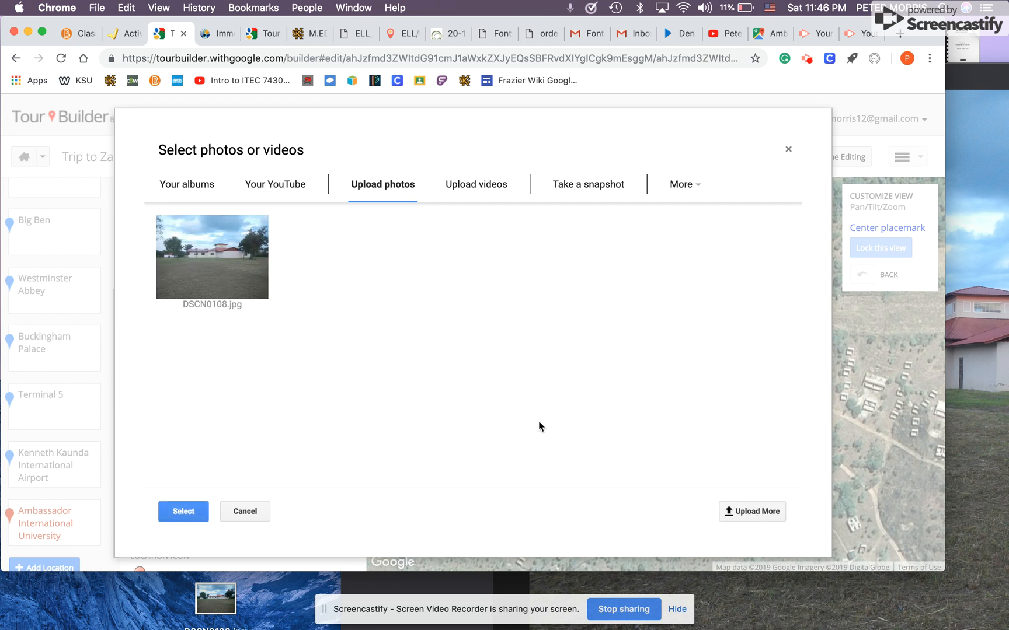
{"action": "mouse_move", "coordinate": [237, 275]}
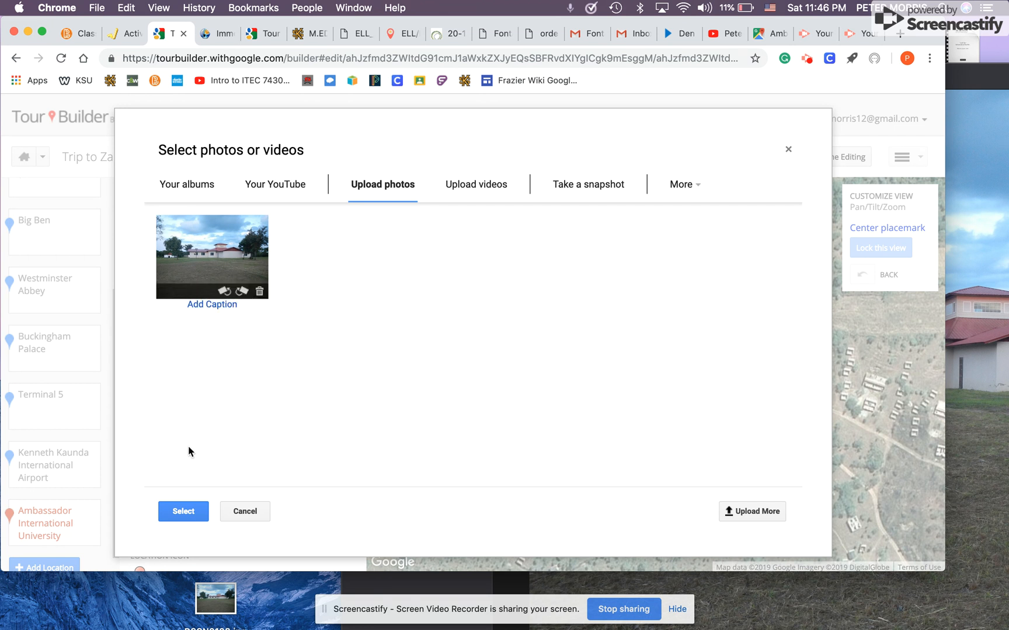
{"action": "left_click", "coordinate": [183, 511]}
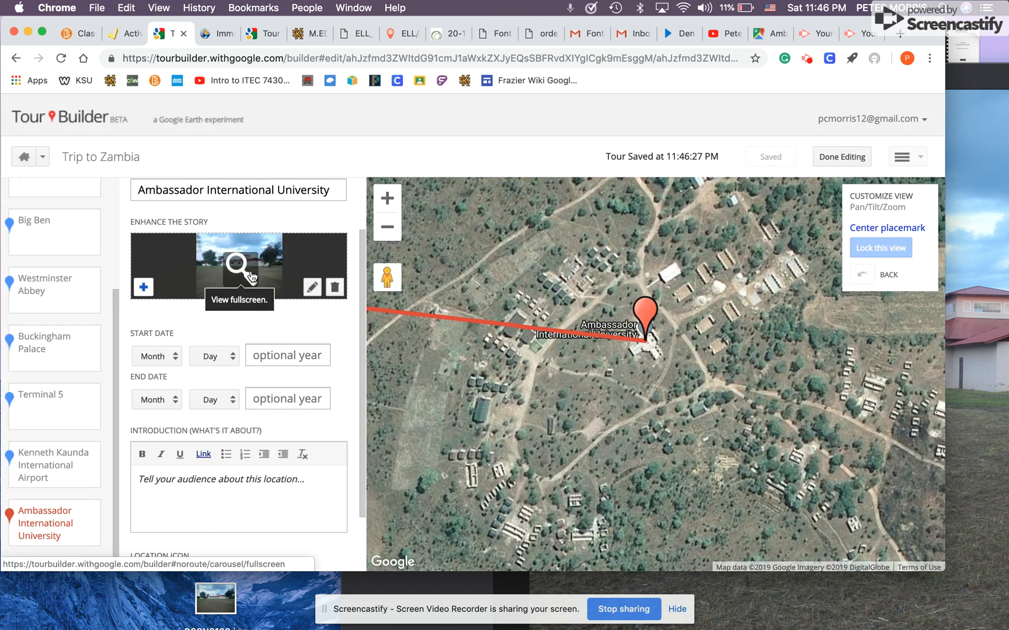
Give the Ambassador International University photo the title "Library" and the description "International Students learn at the library and research.", and recheck the caption.
{"action": "left_click", "coordinate": [251, 276]}
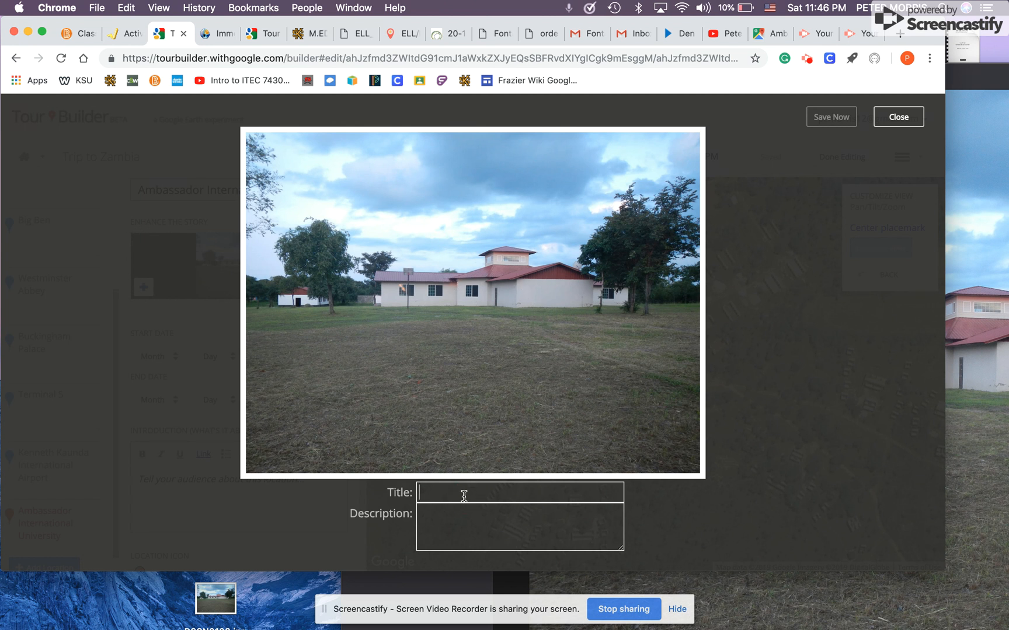
{"action": "type", "text": "Library"}
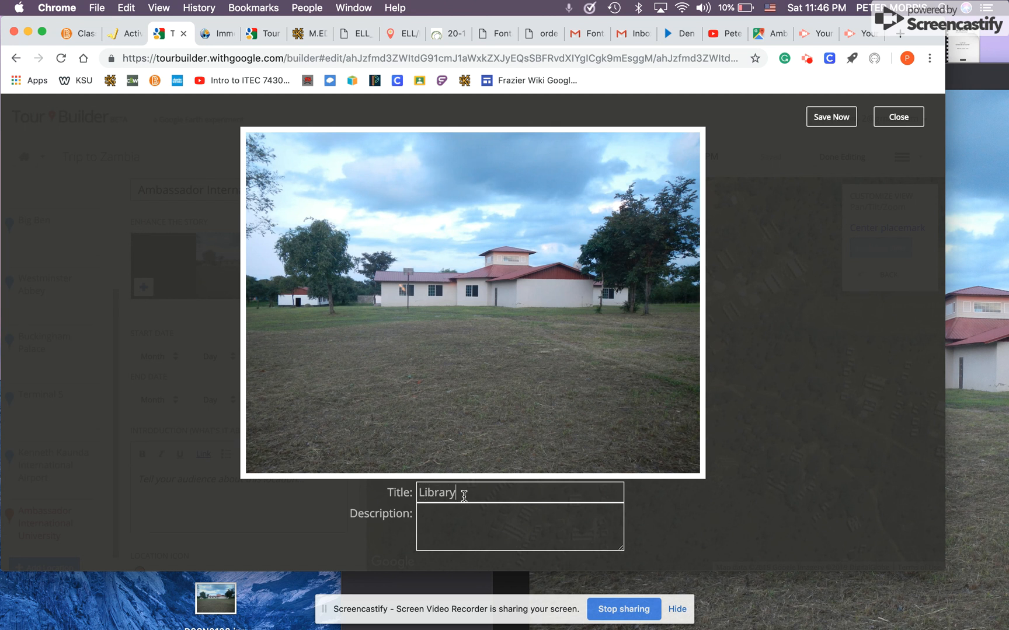
{"action": "type", "text": "International Students lea"}
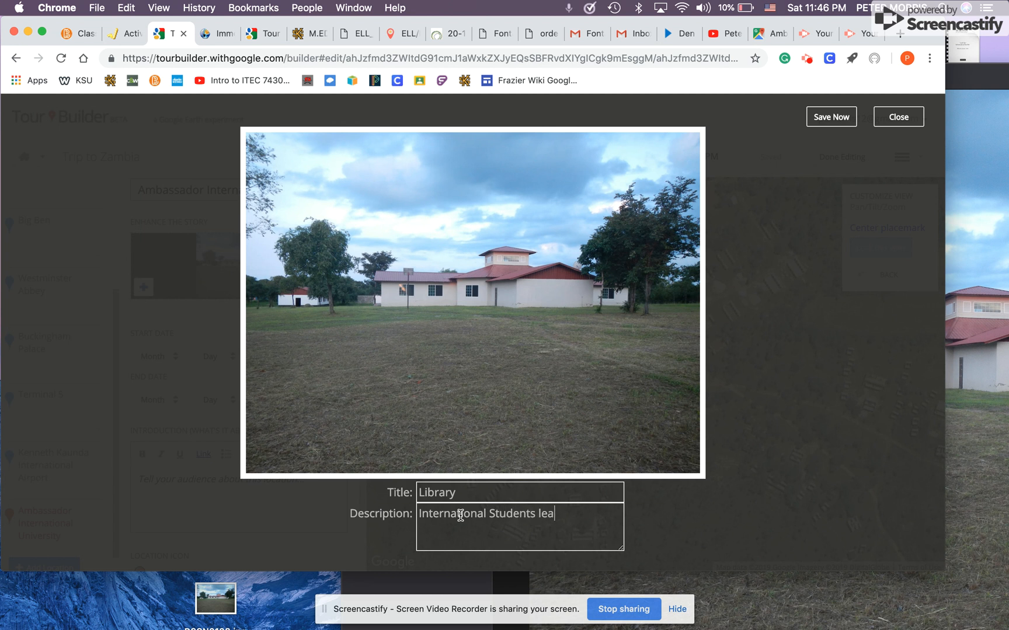
{"action": "type", "text": "rn at the library and res"}
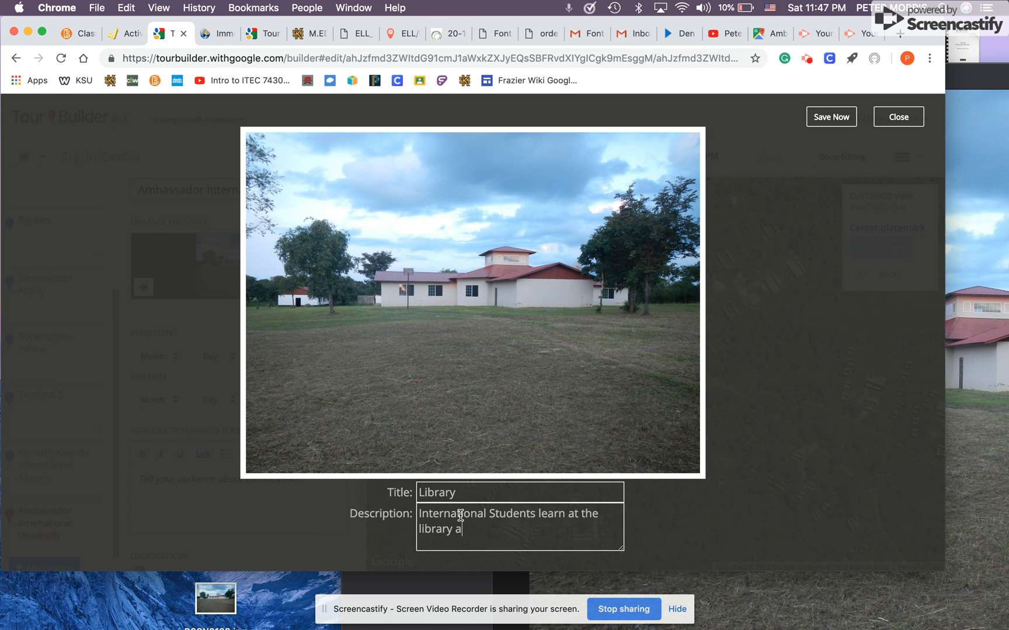
{"action": "type", "text": "earch."}
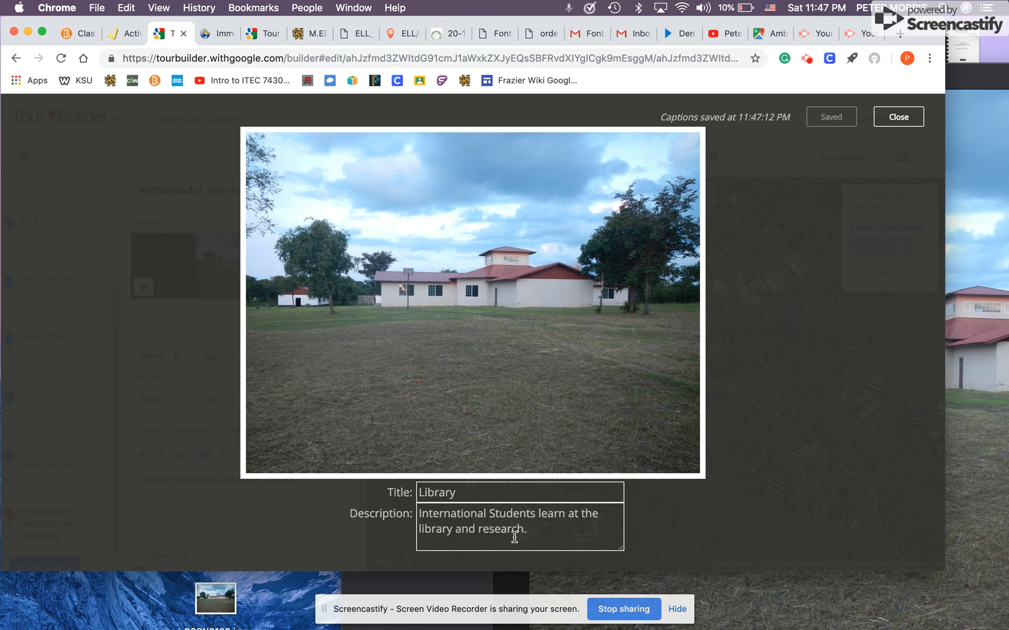
{"action": "left_click", "coordinate": [899, 119]}
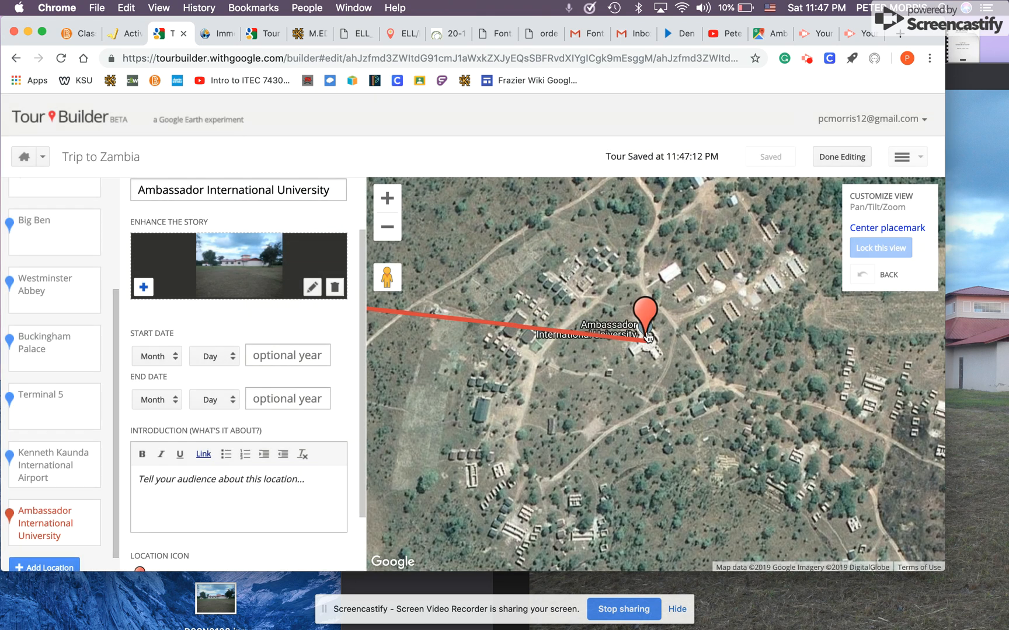
{"action": "left_click", "coordinate": [231, 273]}
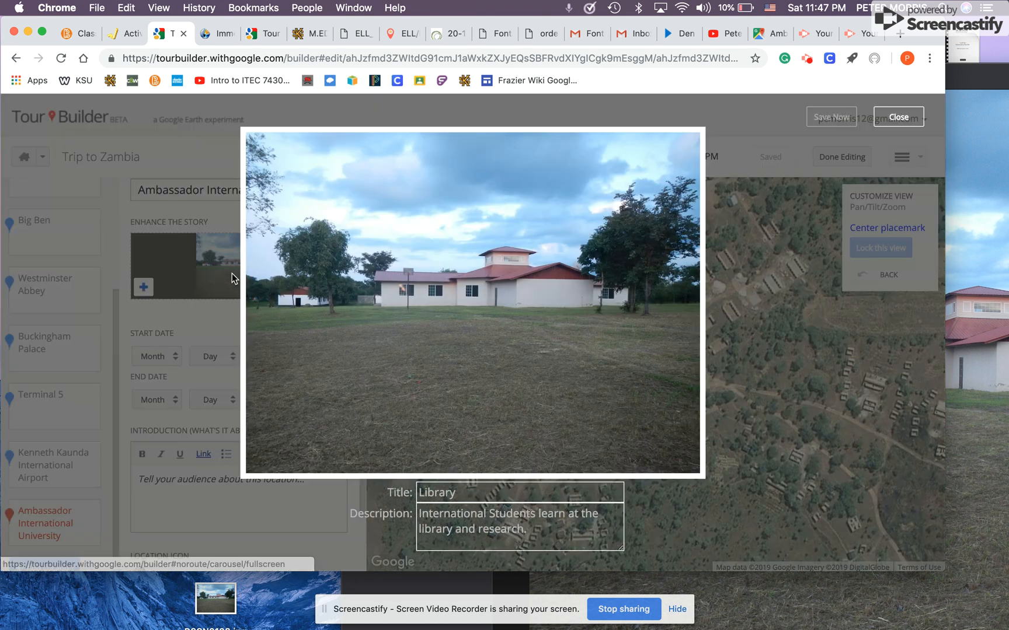
{"action": "left_click", "coordinate": [899, 119]}
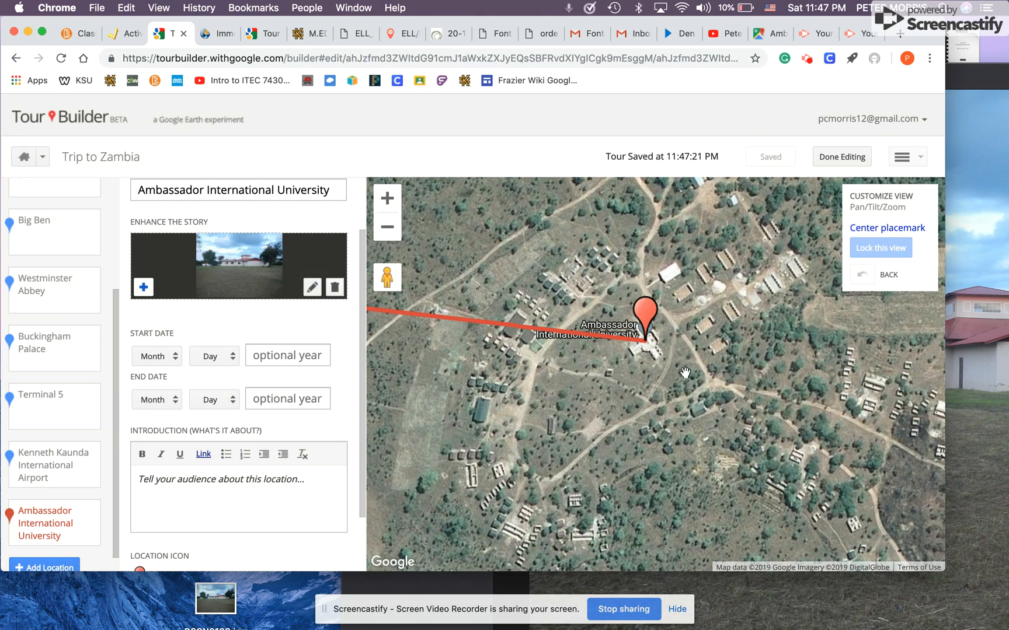
Examine the route leg between Ambassador International University and the Kenneth Kaunda International Airport stop on the map.
{"action": "left_click", "coordinate": [387, 228]}
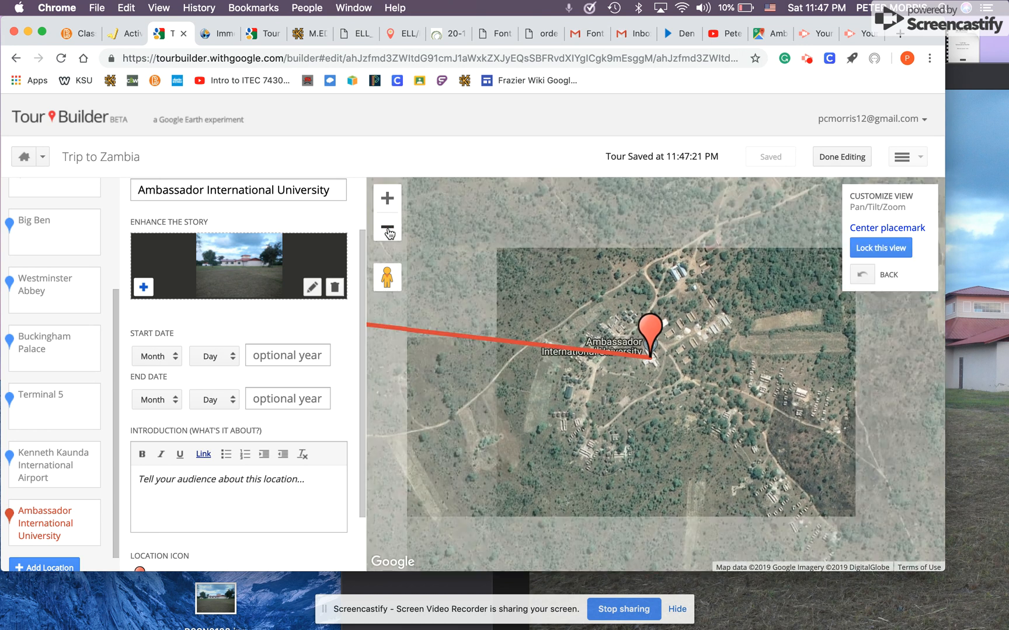
{"action": "left_click", "coordinate": [387, 228]}
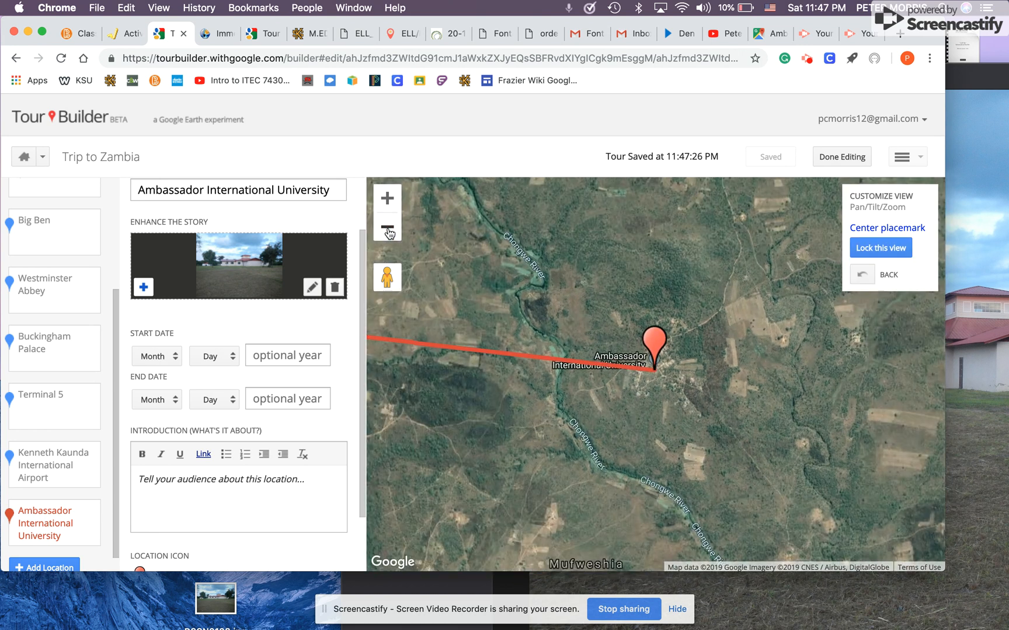
{"action": "left_click", "coordinate": [387, 230]}
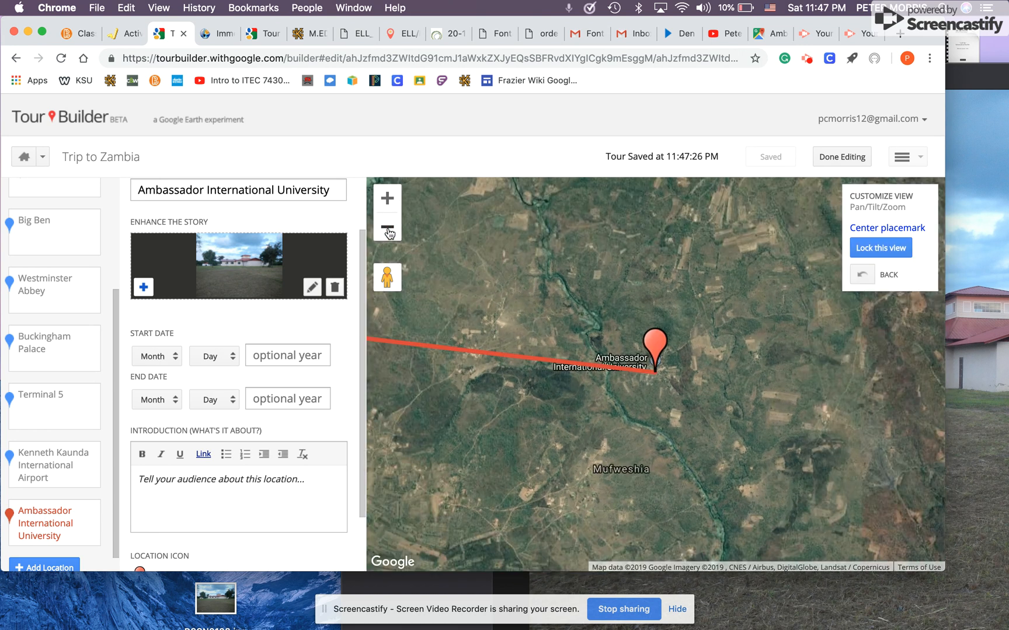
{"action": "left_click_drag", "start_coordinate": [536, 379], "coordinate": [666, 360]}
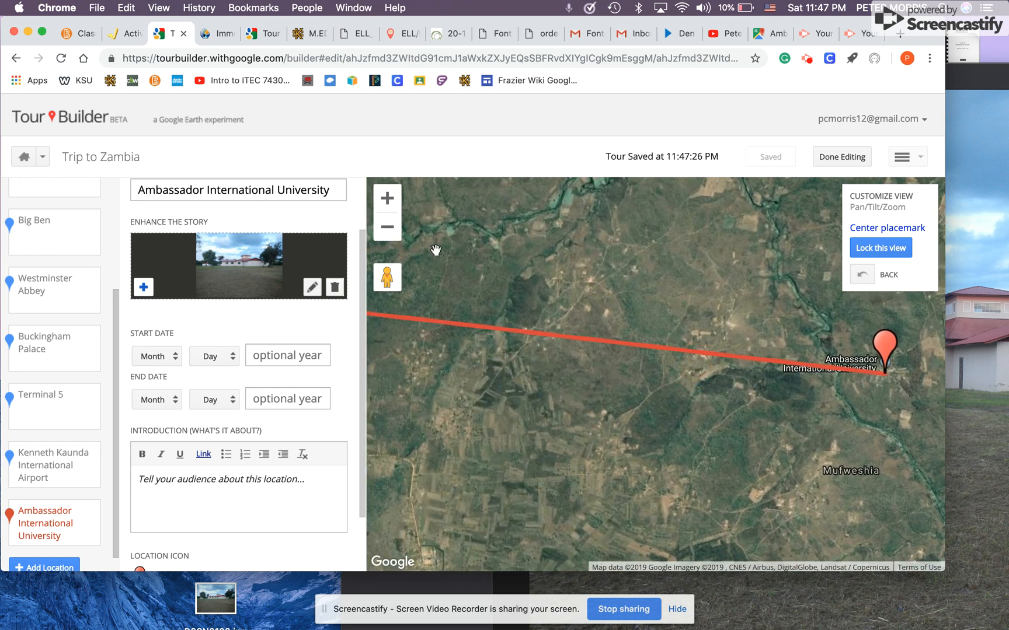
{"action": "left_click", "coordinate": [387, 230]}
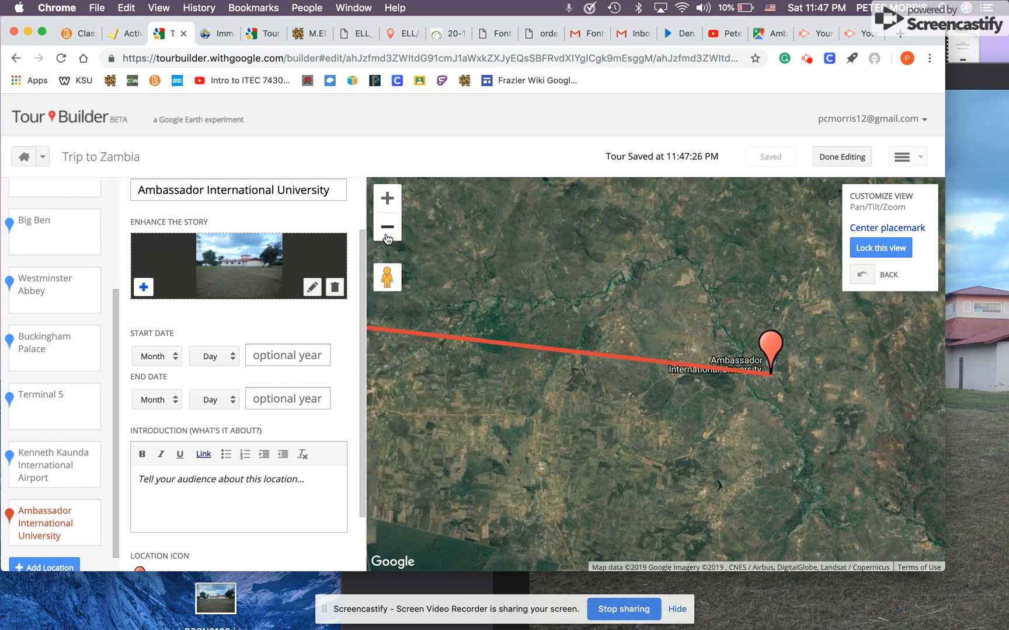
{"action": "scroll", "coordinate": [536, 316], "scroll_direction": "up", "scroll_amount": 5}
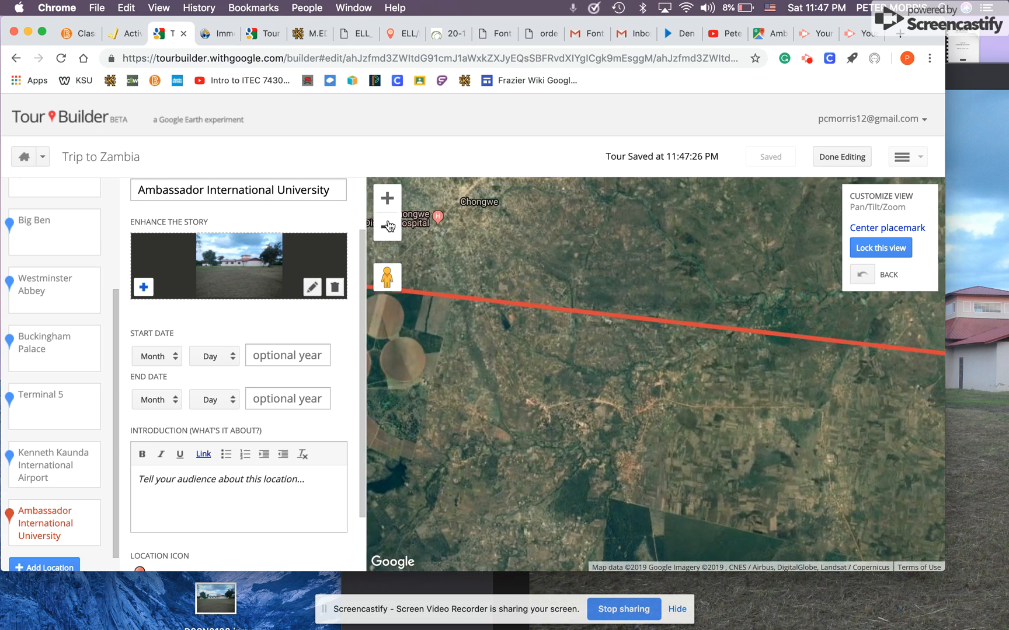
{"action": "left_click", "coordinate": [388, 228]}
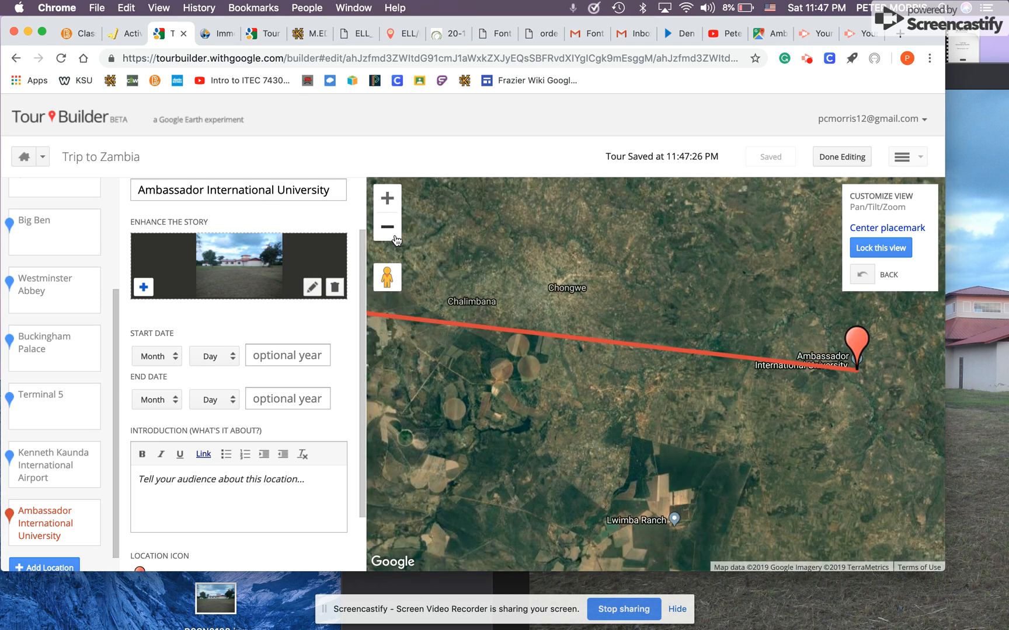
{"action": "left_click", "coordinate": [389, 229]}
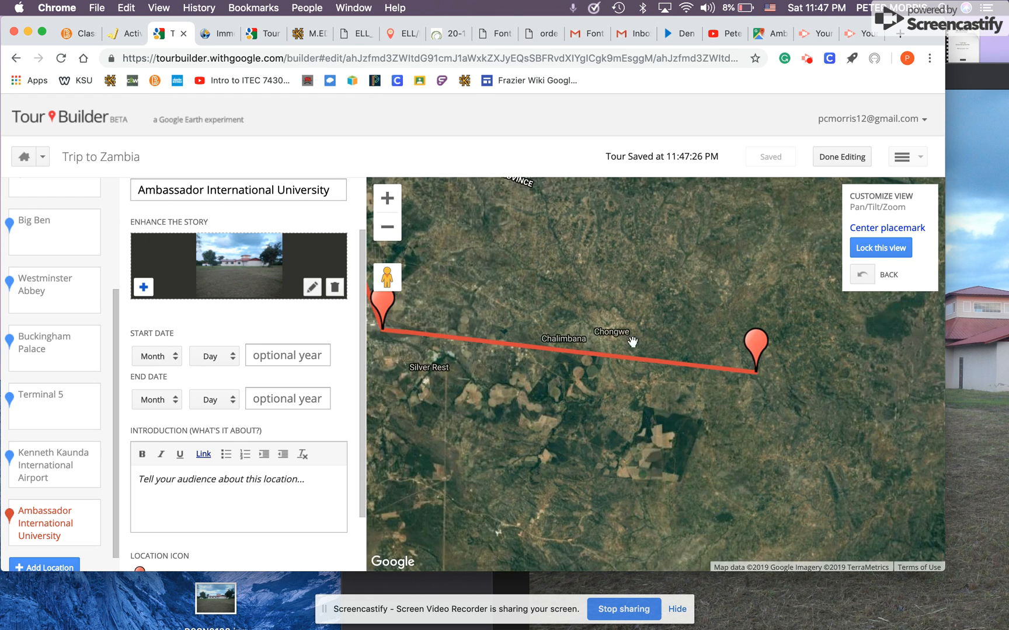
Examine the whole tour route on the world map, from North America through Europe to the stops in Zambia.
{"action": "left_click", "coordinate": [391, 236]}
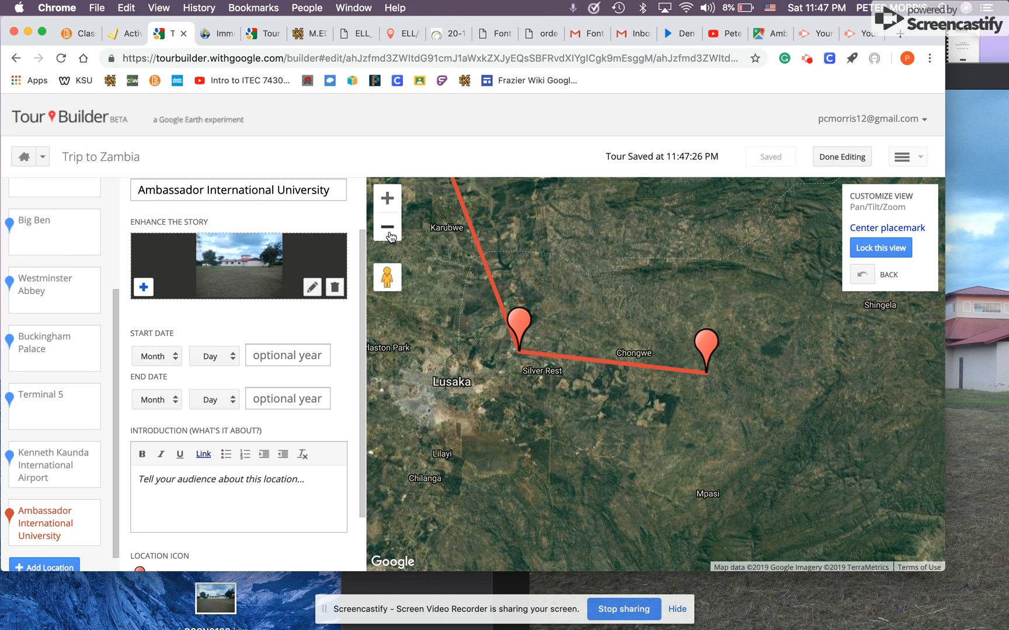
{"action": "left_click", "coordinate": [387, 227]}
{"action": "left_click", "coordinate": [387, 227]}
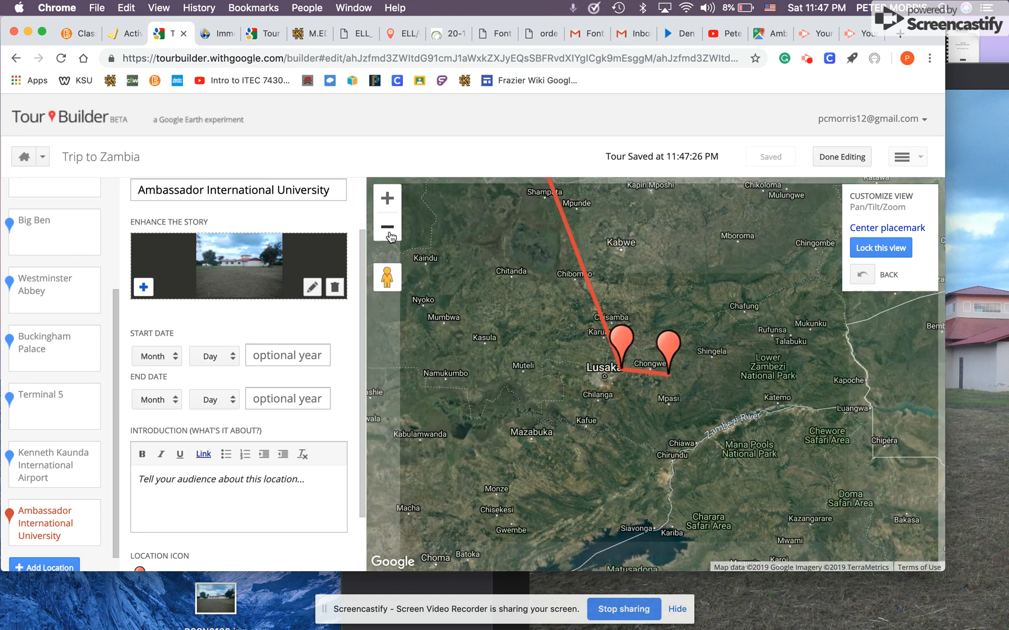
{"action": "left_click", "coordinate": [387, 227]}
{"action": "left_click", "coordinate": [387, 227]}
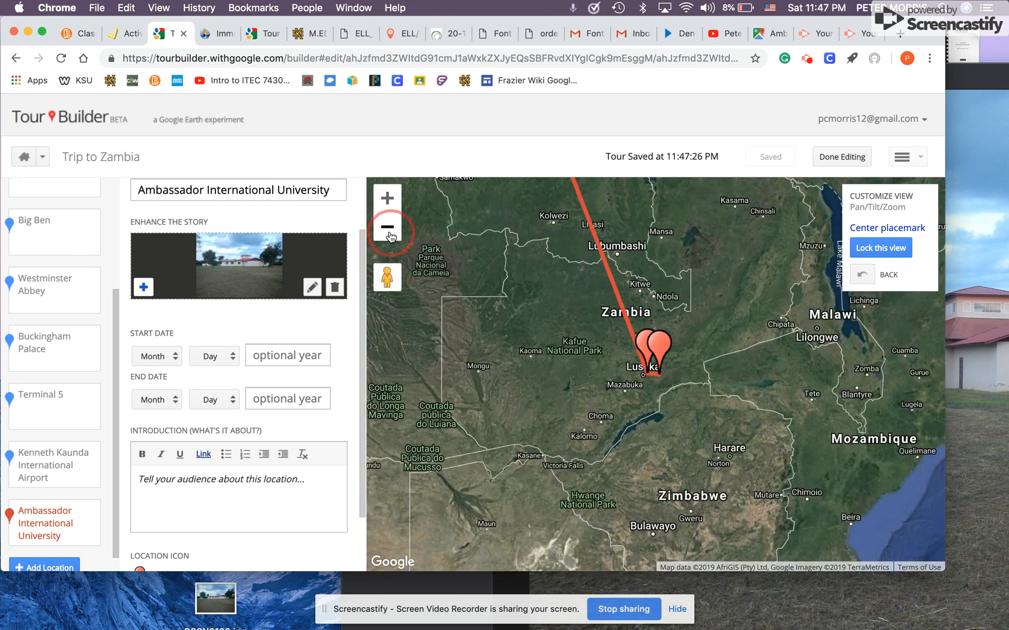
{"action": "left_click", "coordinate": [387, 227]}
{"action": "left_click", "coordinate": [387, 227]}
{"action": "left_click", "coordinate": [387, 227]}
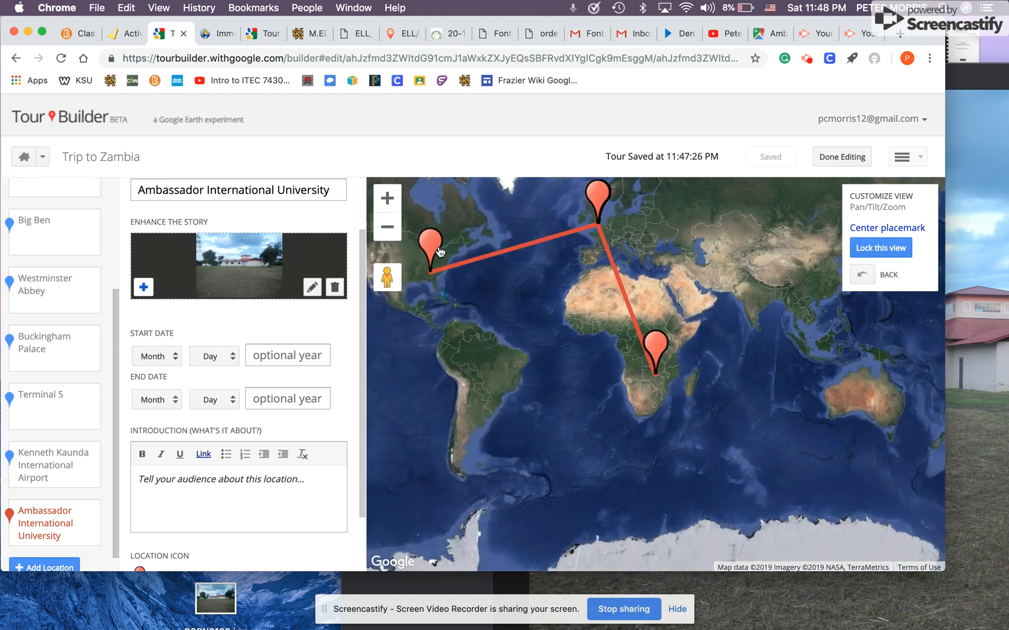
{"action": "left_click_drag", "start_coordinate": [486, 277], "coordinate": [550, 351]}
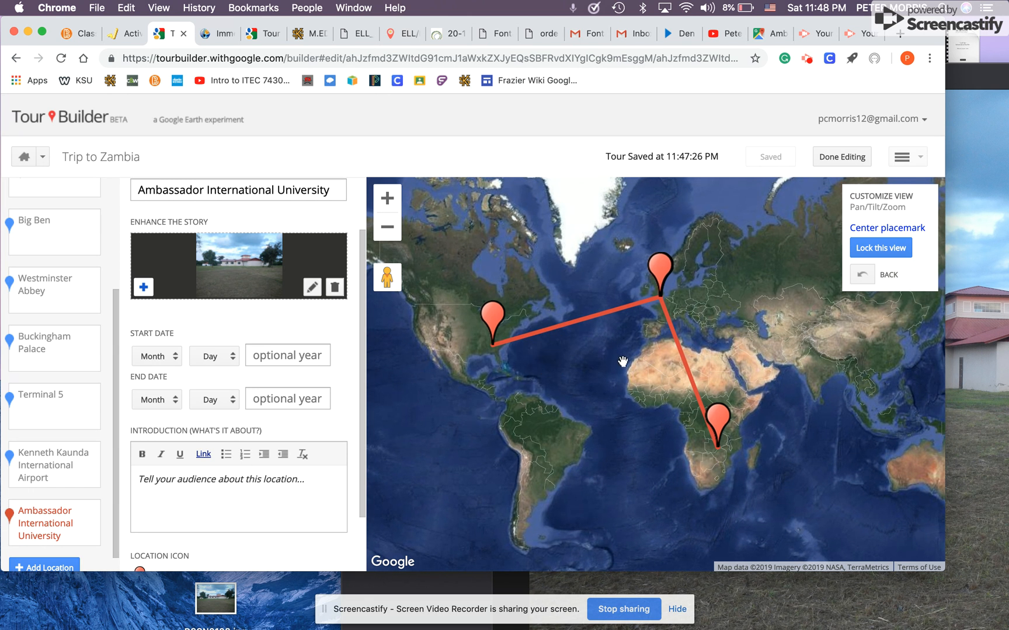